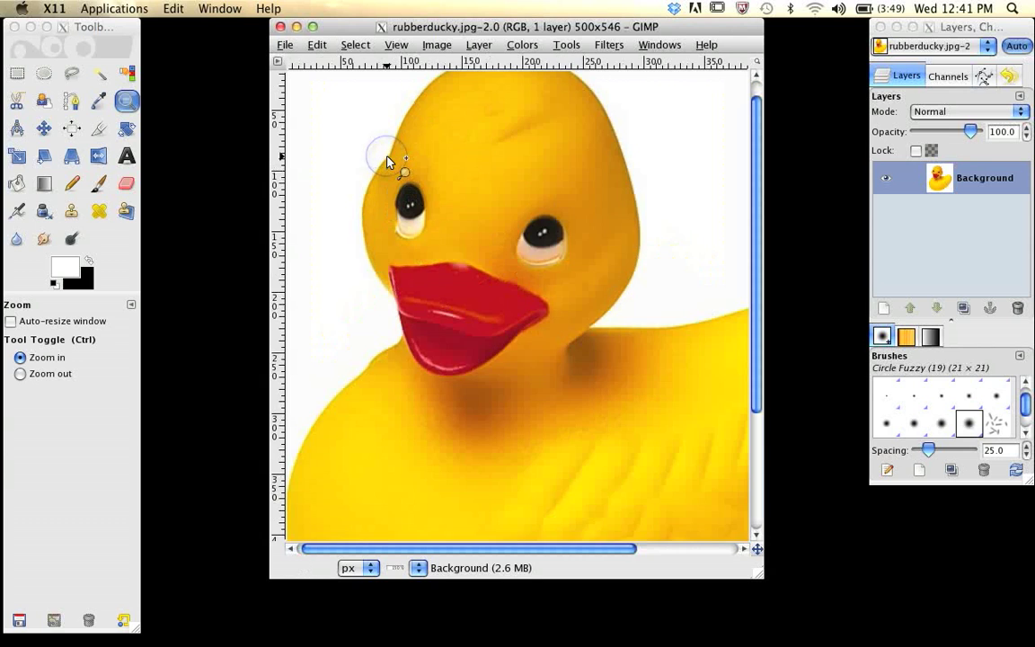
Start a path at the notch beside the duck's forehead and curve its first segment up to an anchor near the top of the head.
click(388, 160)
click(390, 160)
drag(404, 155, 416, 285)
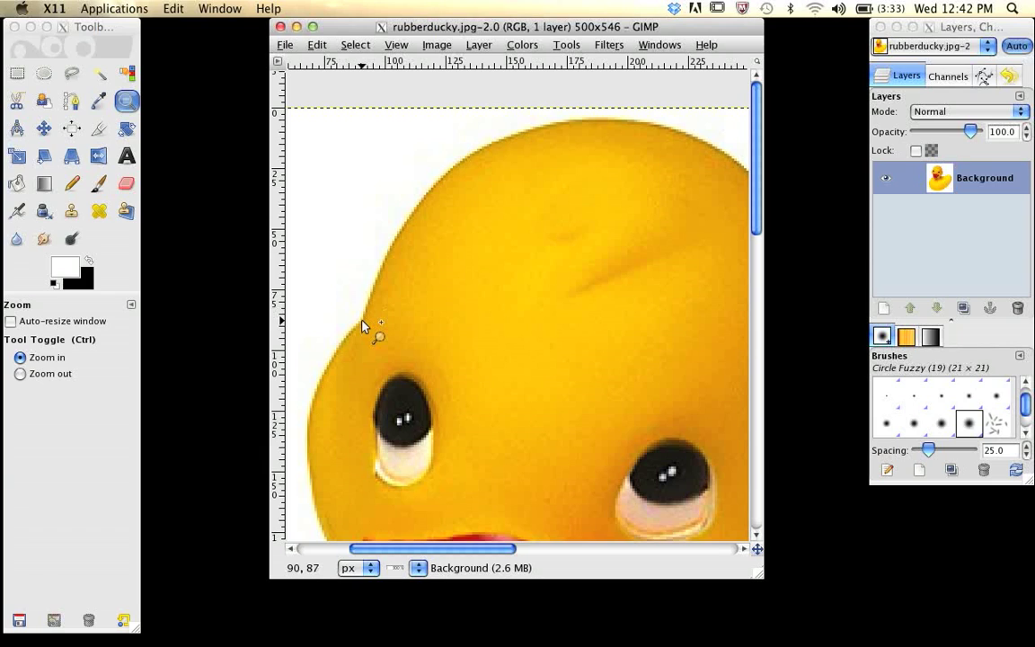
key(b)
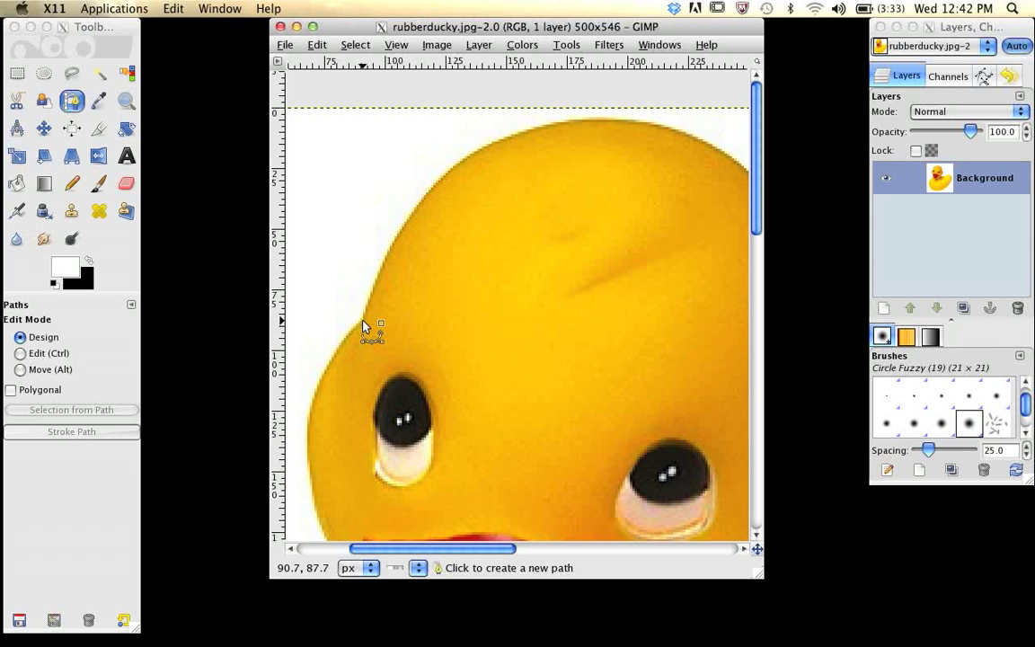
click(363, 322)
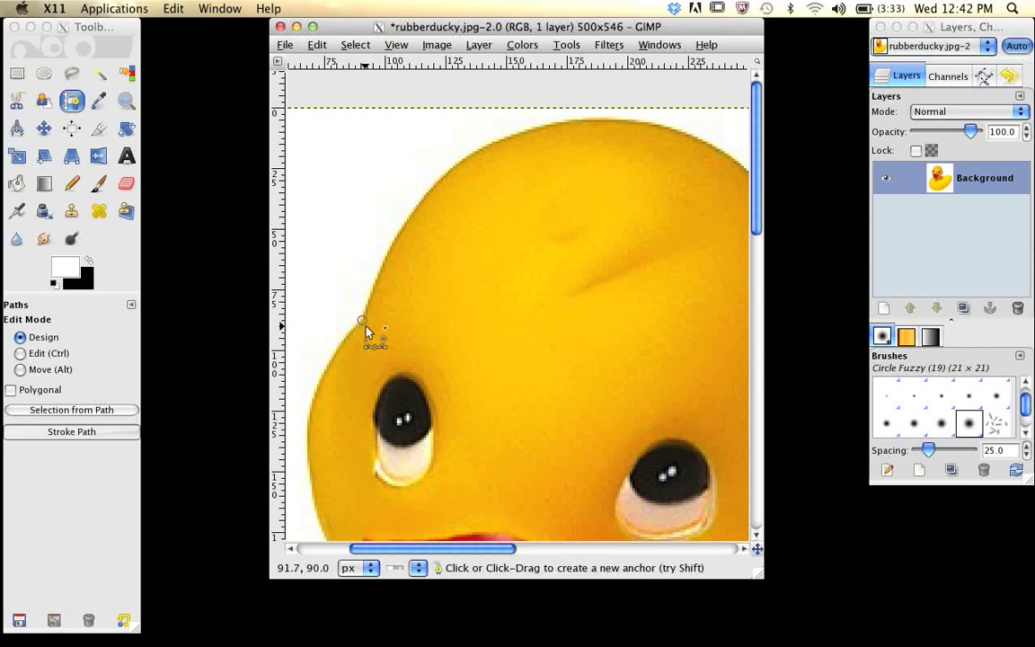
click(505, 142)
drag(505, 144, 611, 104)
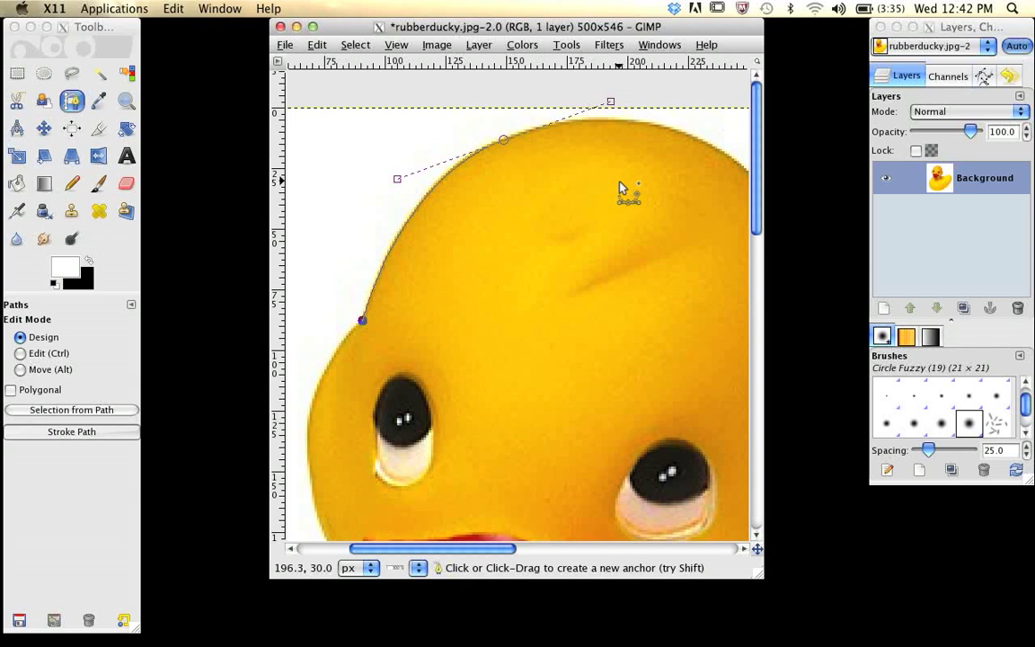
Extend the path over the crown and down the back of the head with two curved anchors, the second at the head's widest point.
drag(625, 186, 421, 223)
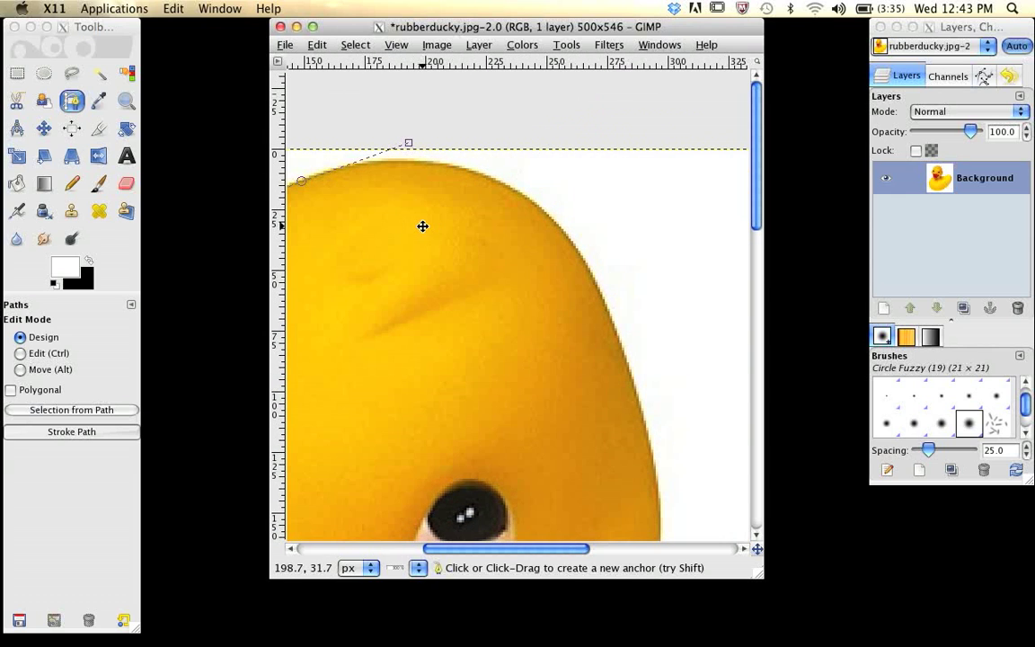
click(572, 243)
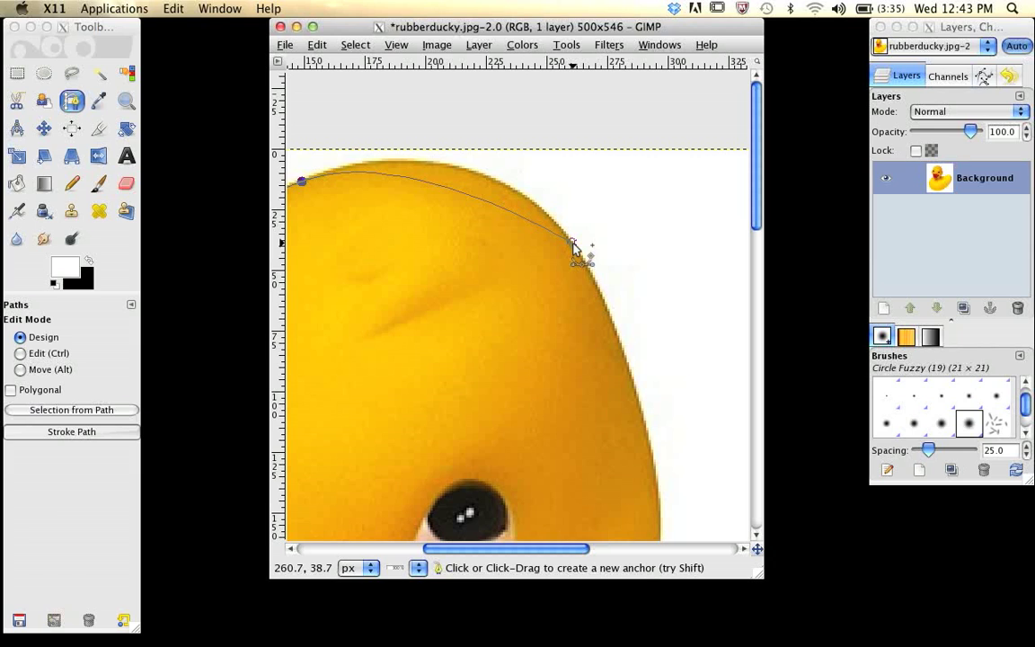
drag(573, 243, 620, 325)
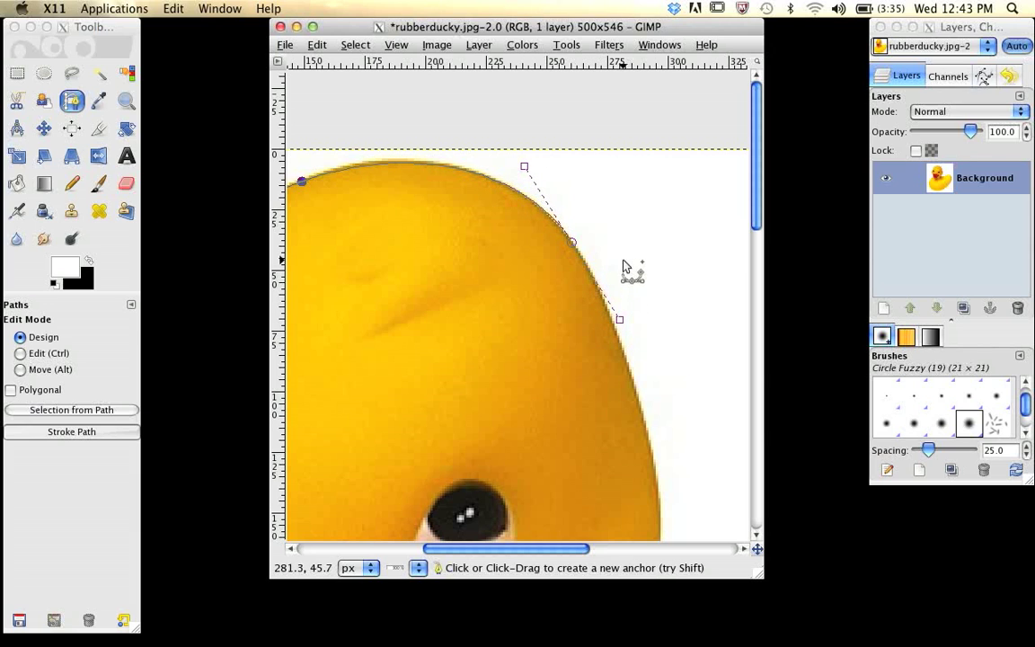
key(space)
drag(619, 383, 554, 238)
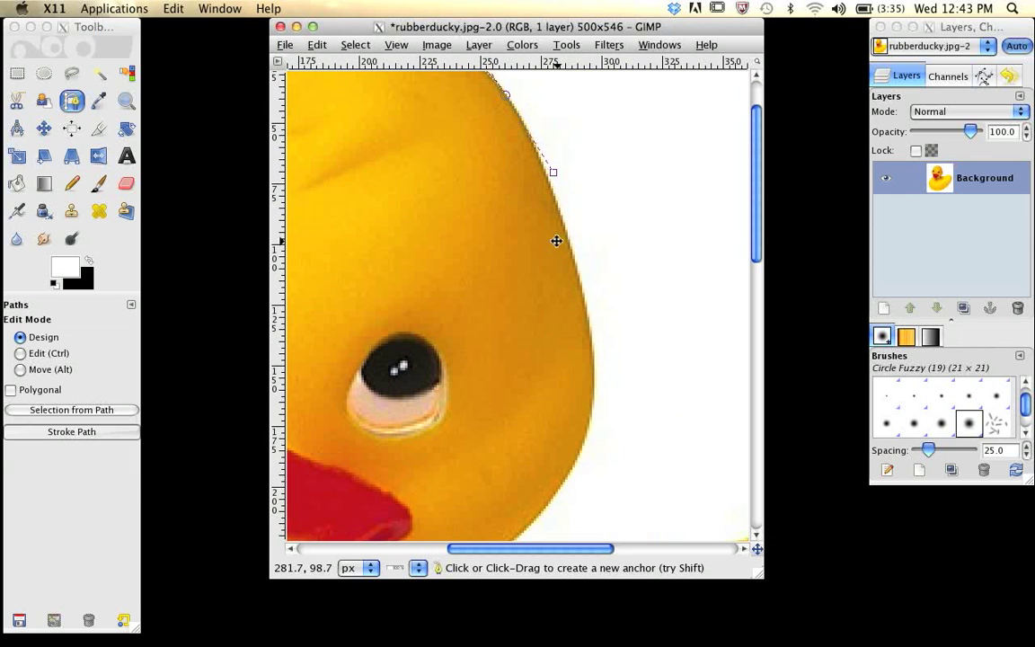
click(594, 363)
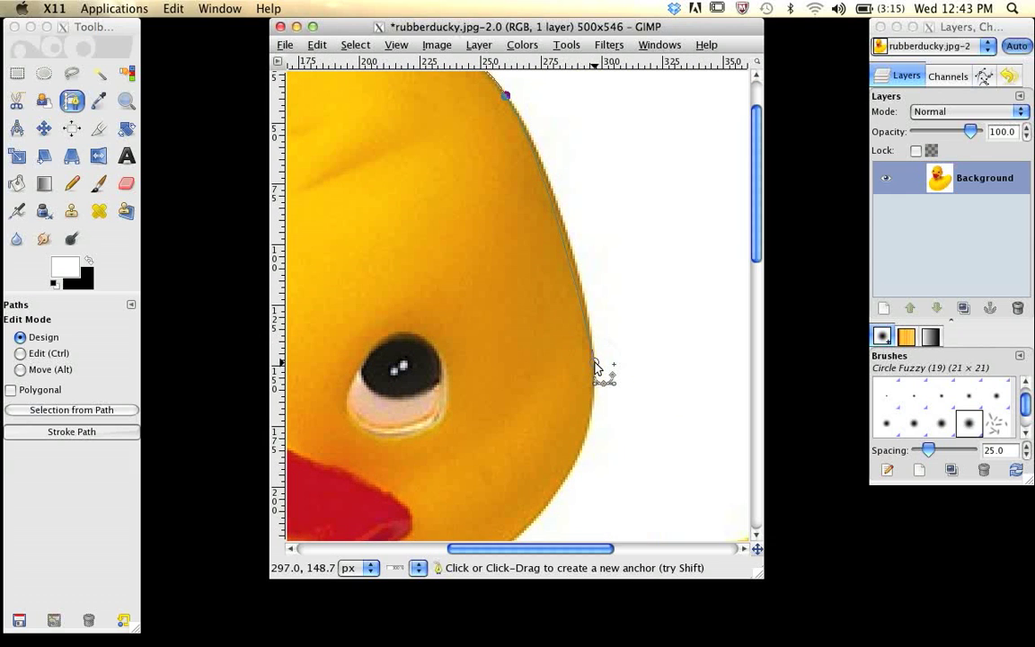
drag(594, 366, 596, 410)
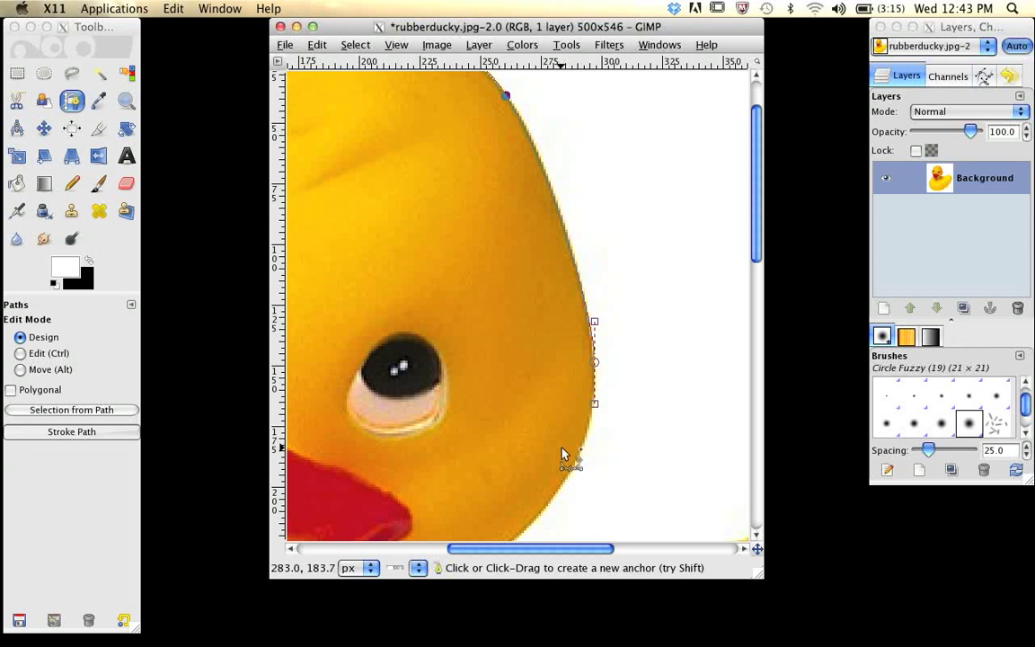
Continue the path down the back of the head with a curved anchor and a corner anchor where the head meets the body.
scroll(564, 455, down, 10)
scroll(561, 453, up, 7)
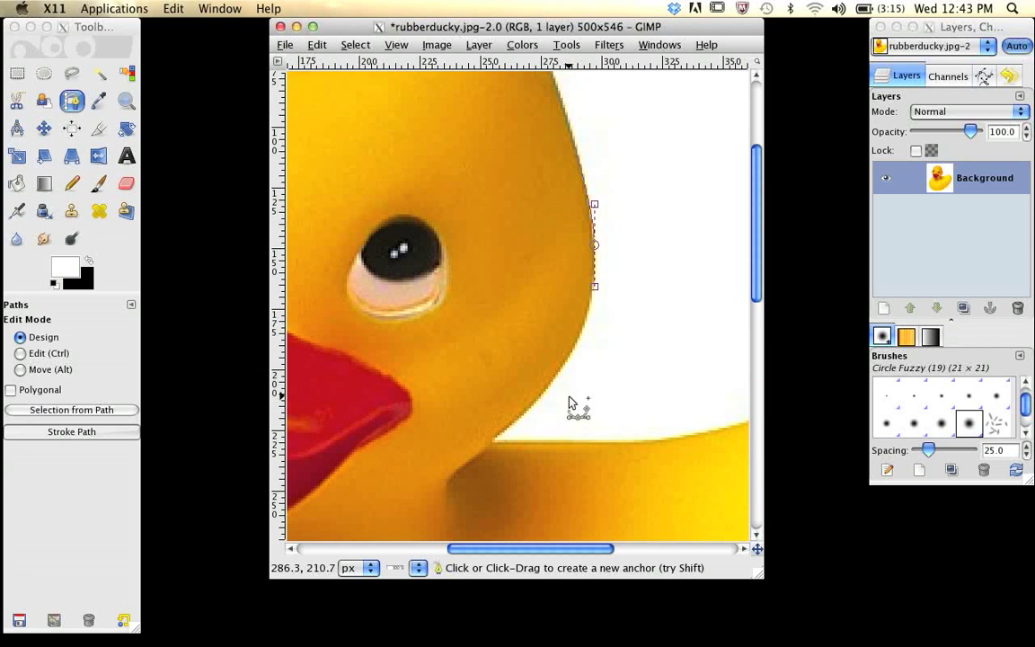
drag(562, 362, 544, 391)
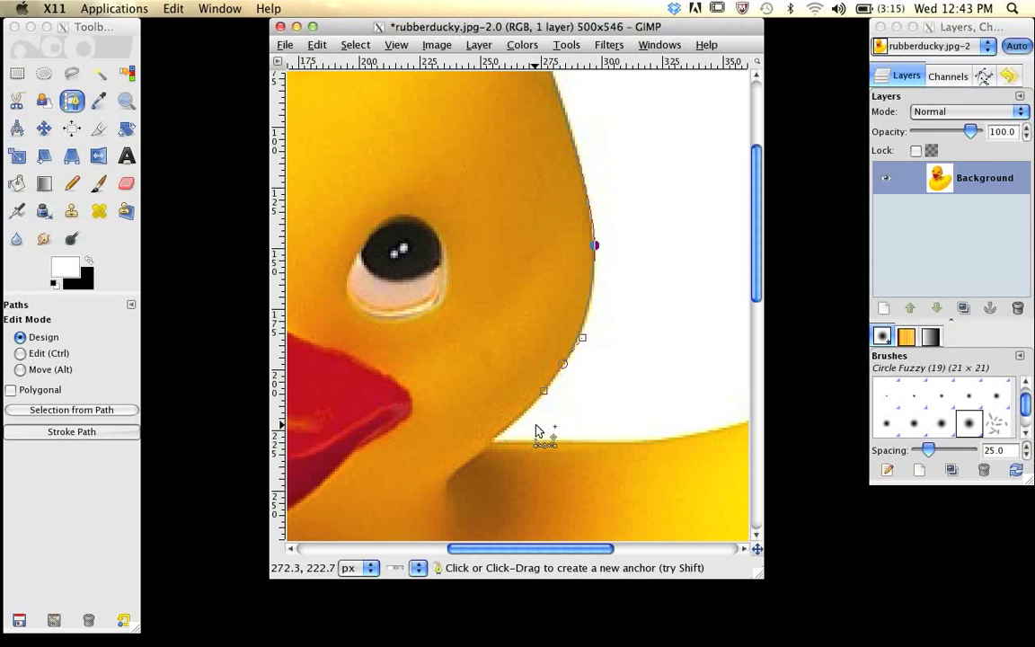
click(493, 441)
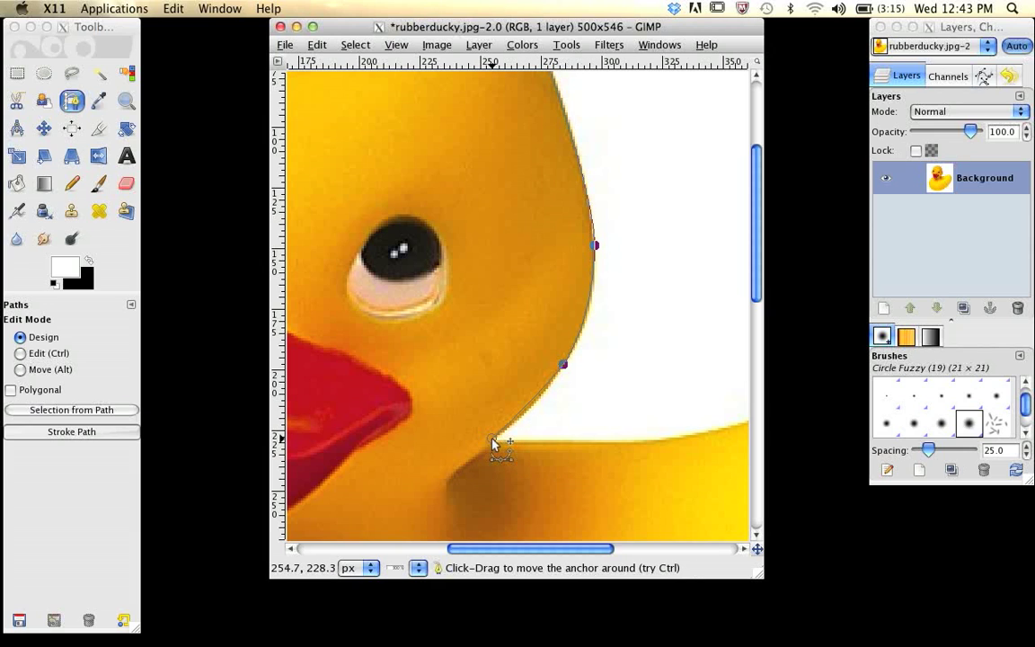
Add an anchor on the duck's back, bend the segment to the body edge, and nudge the neck corner anchor onto the outline.
click(645, 444)
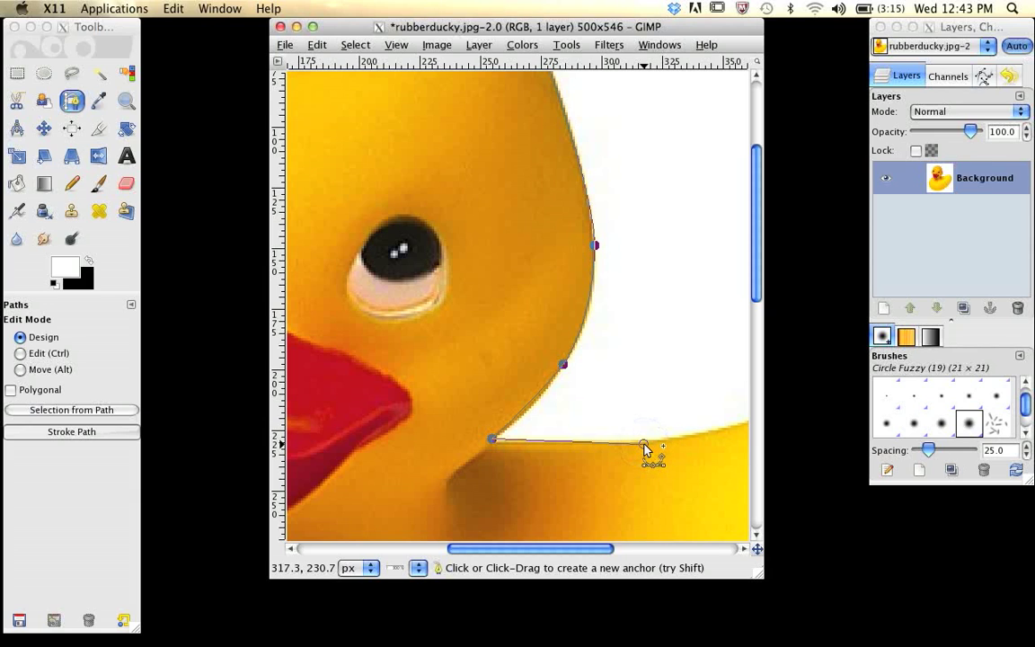
mouse_move(643, 445)
mouse_down()
mouse_move(691, 437)
mouse_move(646, 446)
mouse_up()
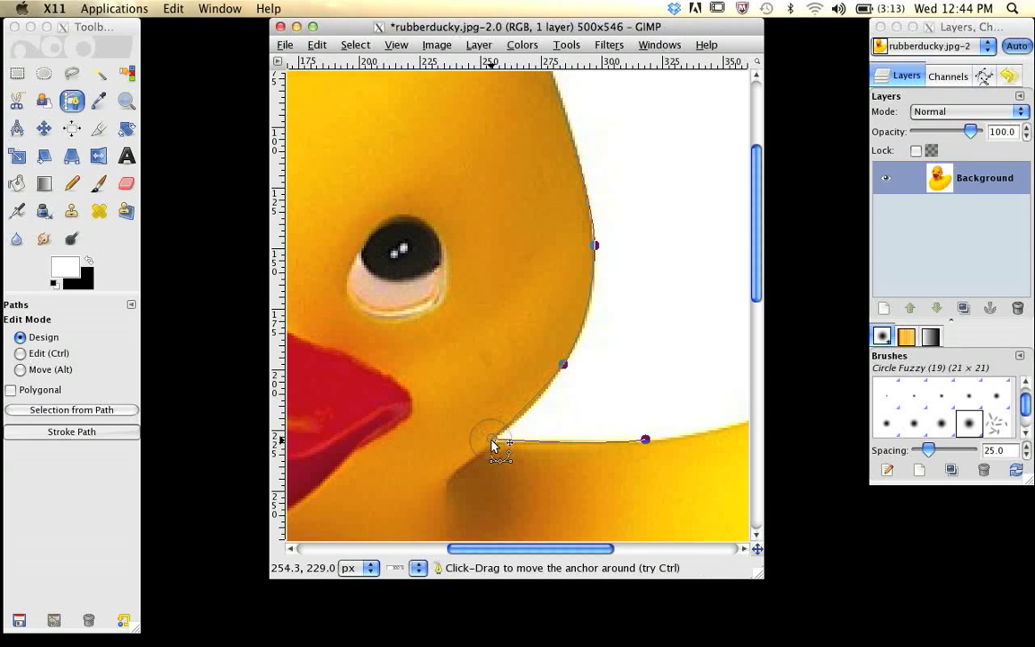
mouse_move(492, 441)
mouse_down()
mouse_move(499, 455)
mouse_move(535, 415)
mouse_move(496, 446)
mouse_up()
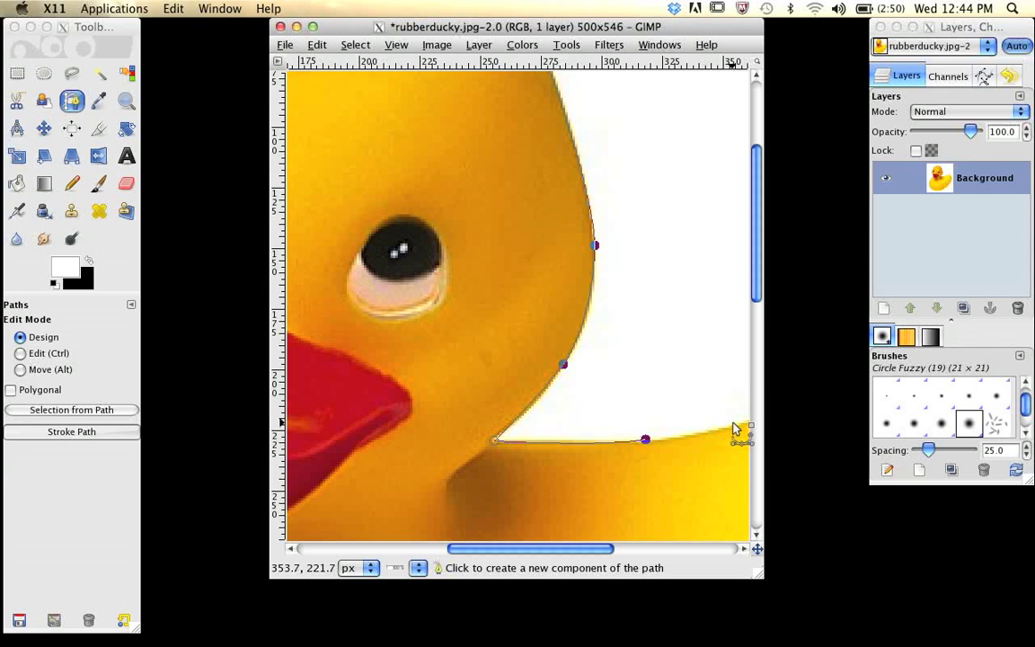
drag(727, 425, 617, 432)
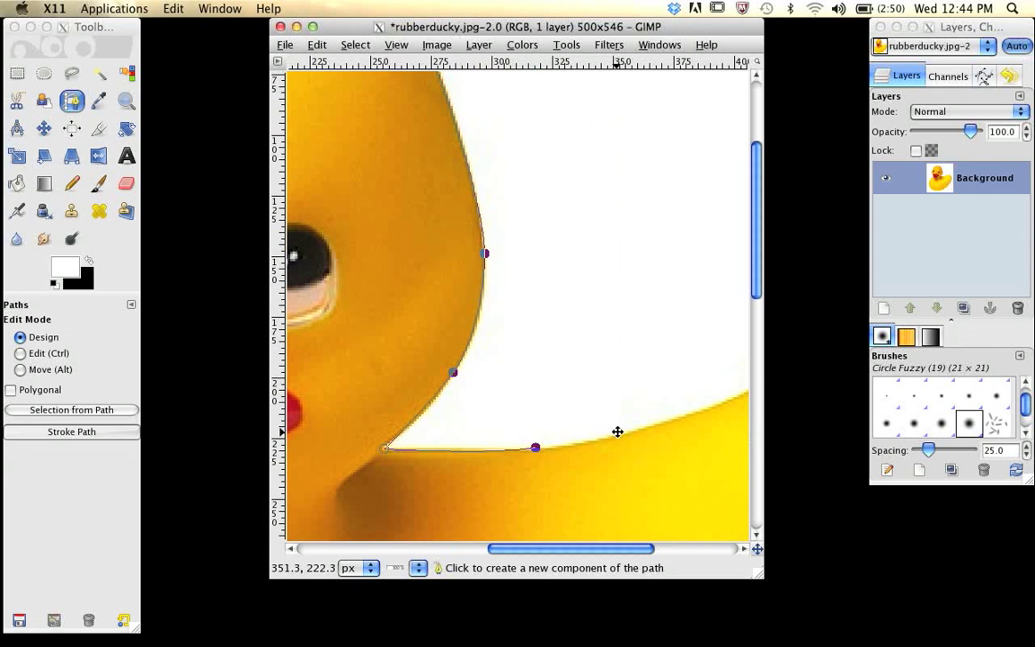
click(668, 420)
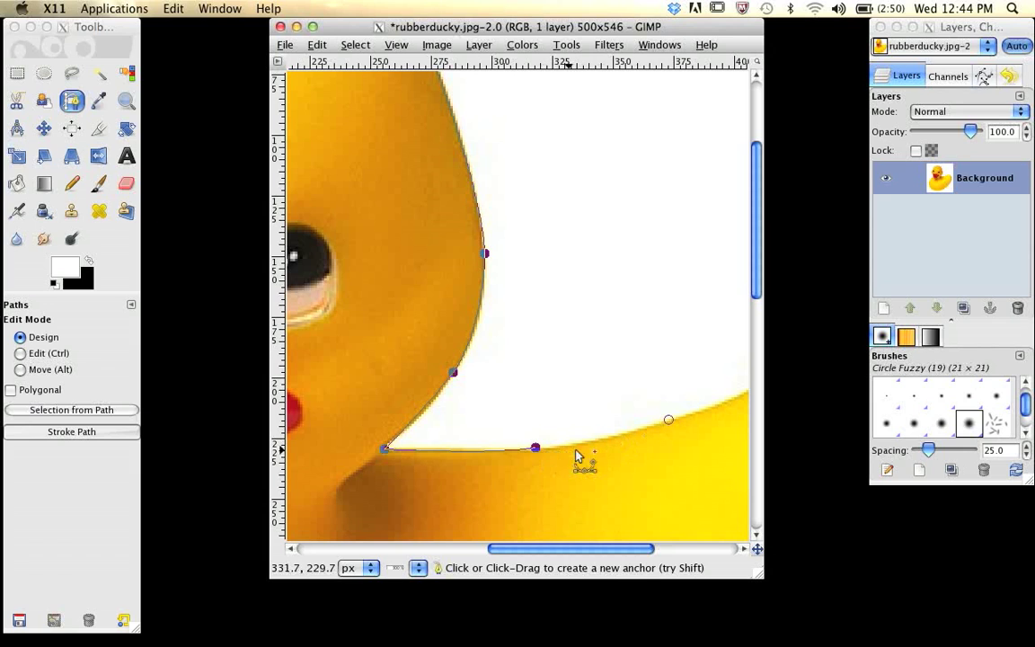
click(670, 422)
key(BackSpace)
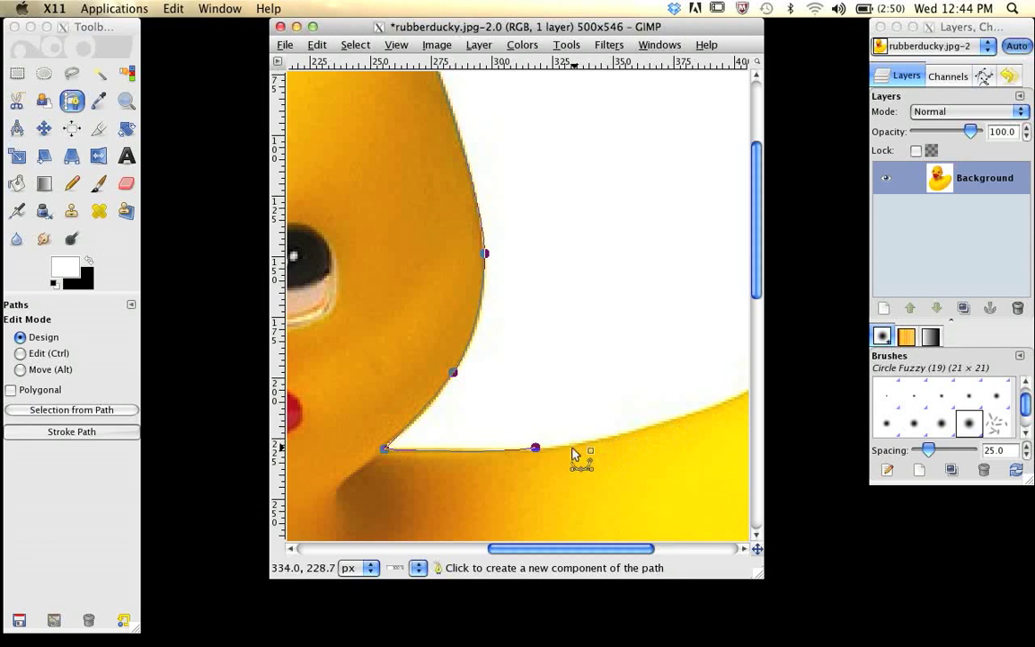
Reselect the path's end anchor on the back, nudge it onto the edge, and add a curved anchor just before the tail rises.
click(534, 448)
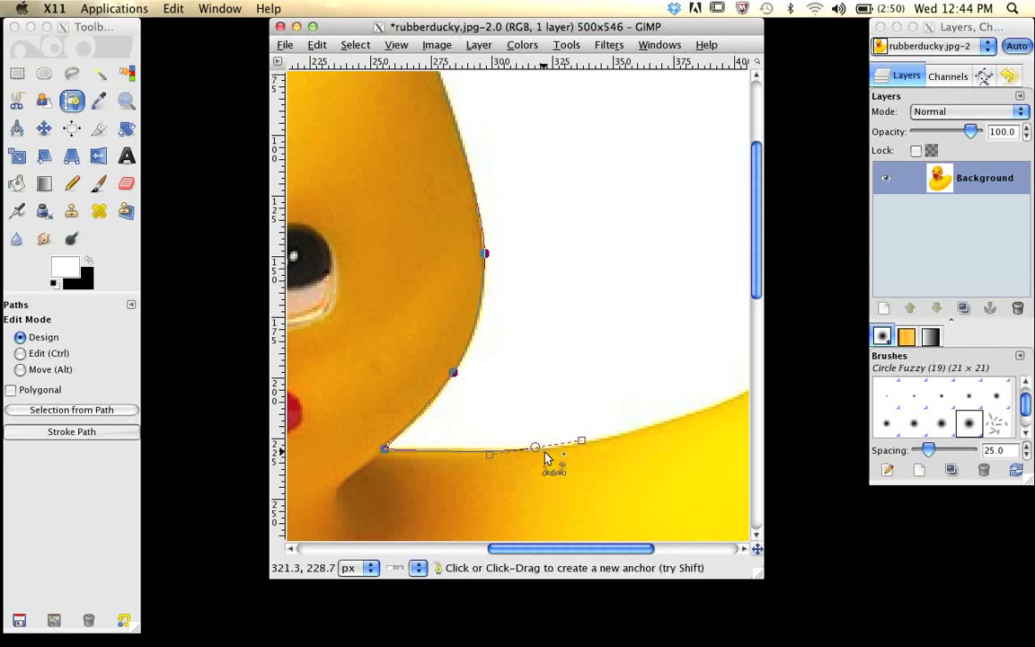
mouse_move(536, 448)
mouse_down()
mouse_move(532, 433)
mouse_move(544, 441)
mouse_move(538, 450)
mouse_up()
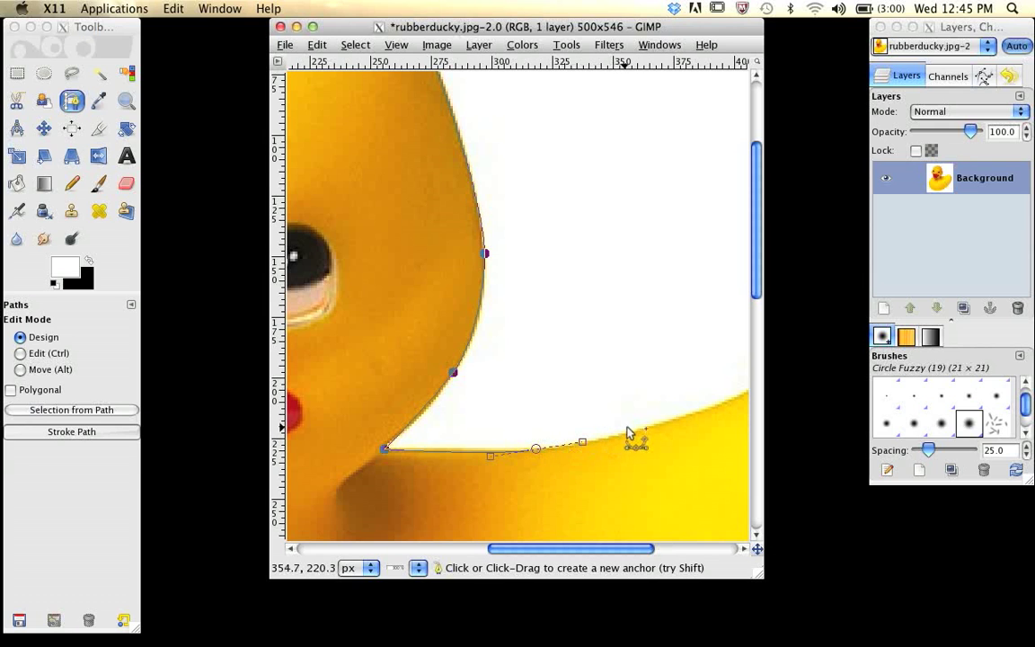
drag(680, 426, 524, 445)
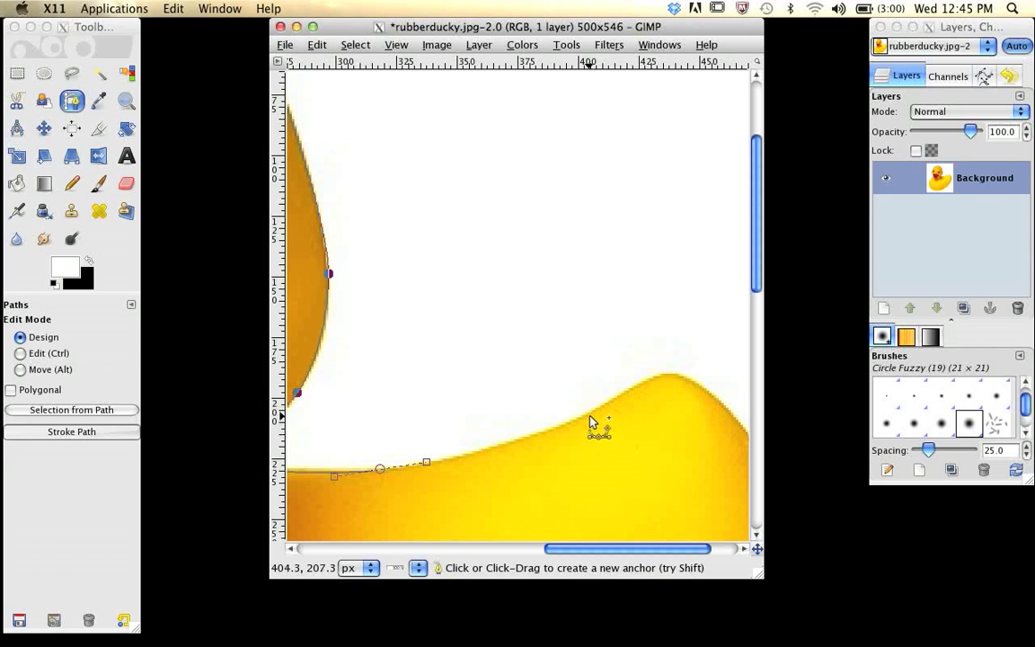
drag(587, 419, 636, 389)
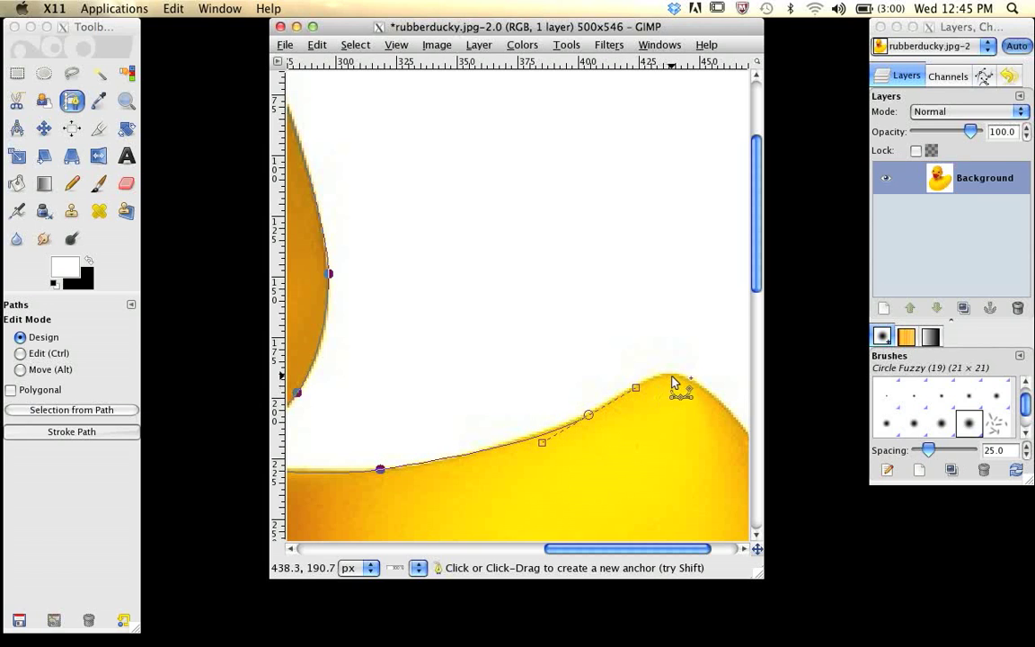
Curve the path over the tail tip and down the duck's rear edge with smooth anchors.
drag(673, 375, 700, 377)
scroll(705, 419, down, 5)
scroll(705, 418, right, 5)
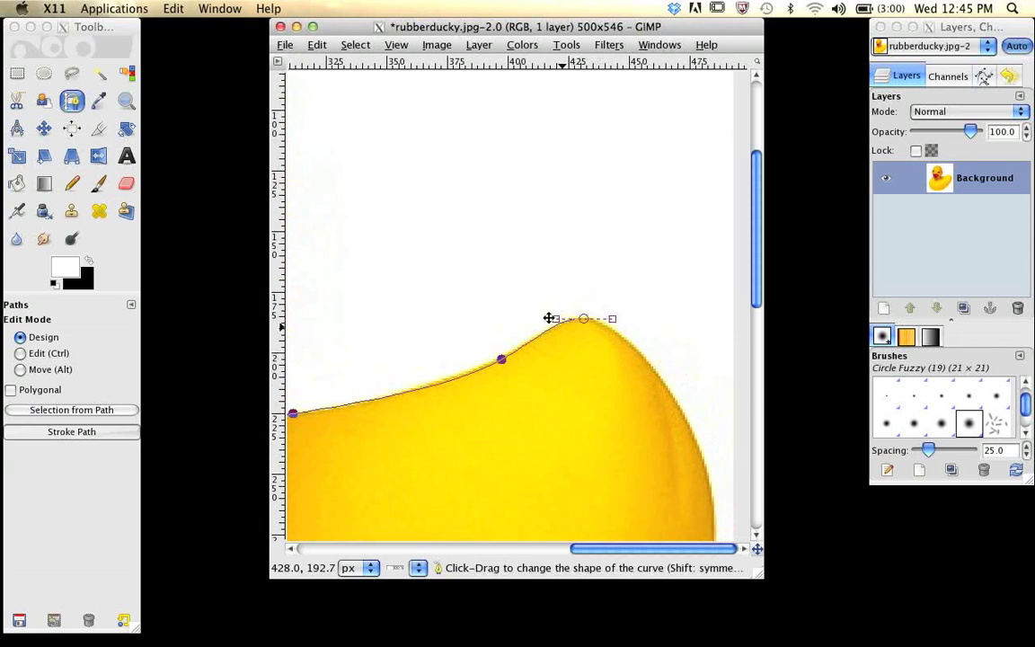
drag(603, 345, 564, 459)
scroll(619, 432, down, 4)
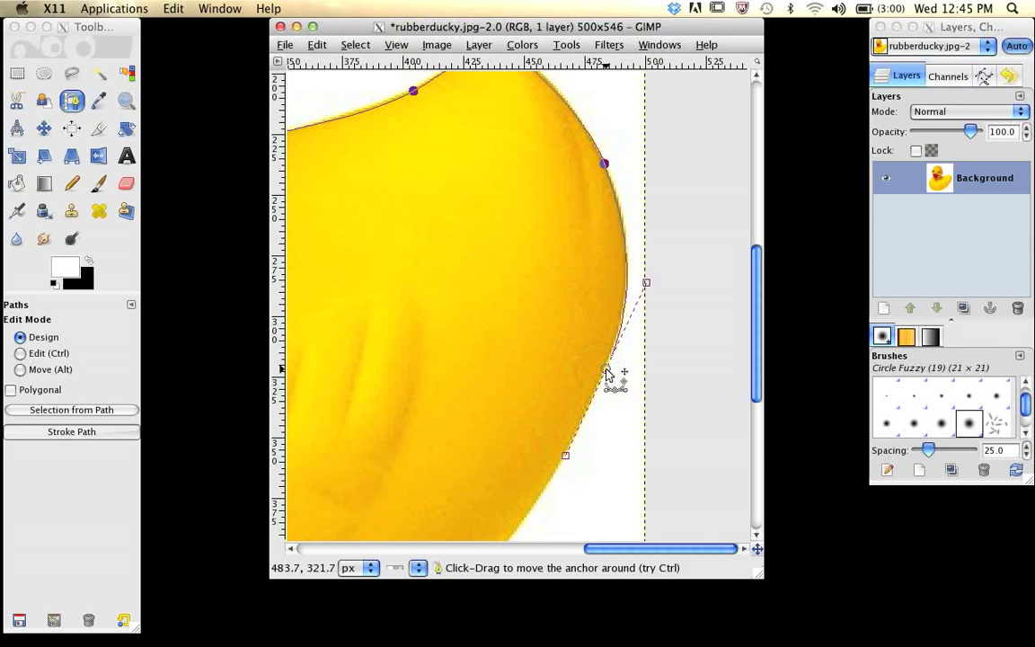
Add a curved anchor low on the duck's rear, reshape the segment above it to fit the edge, and reselect the new end anchor.
scroll(574, 440, left, 1)
scroll(593, 378, down, 4)
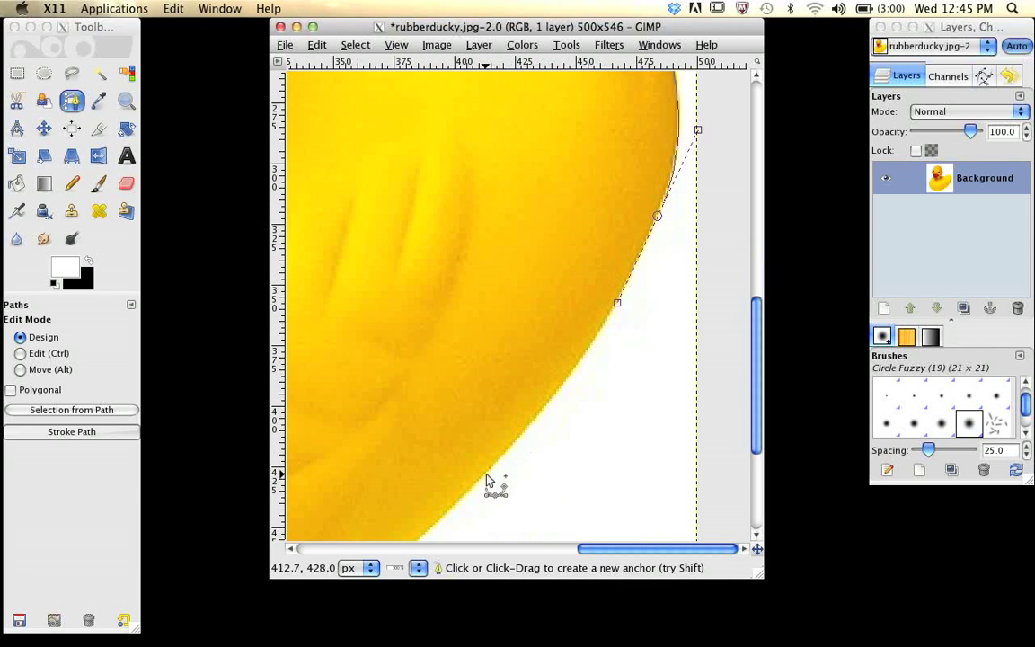
drag(485, 477, 442, 522)
drag(485, 481, 483, 481)
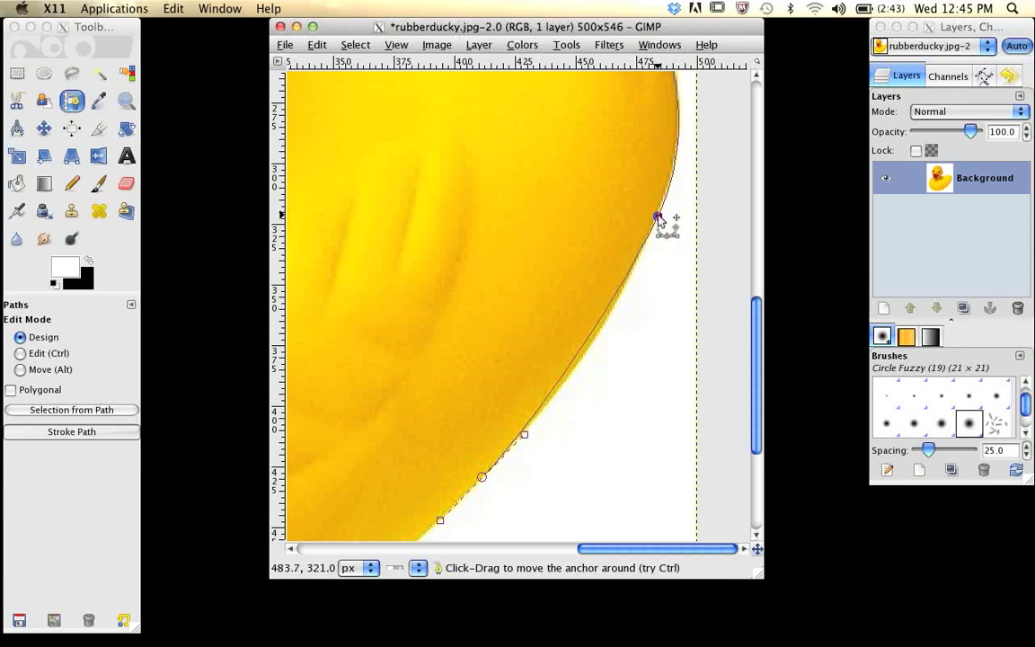
click(657, 216)
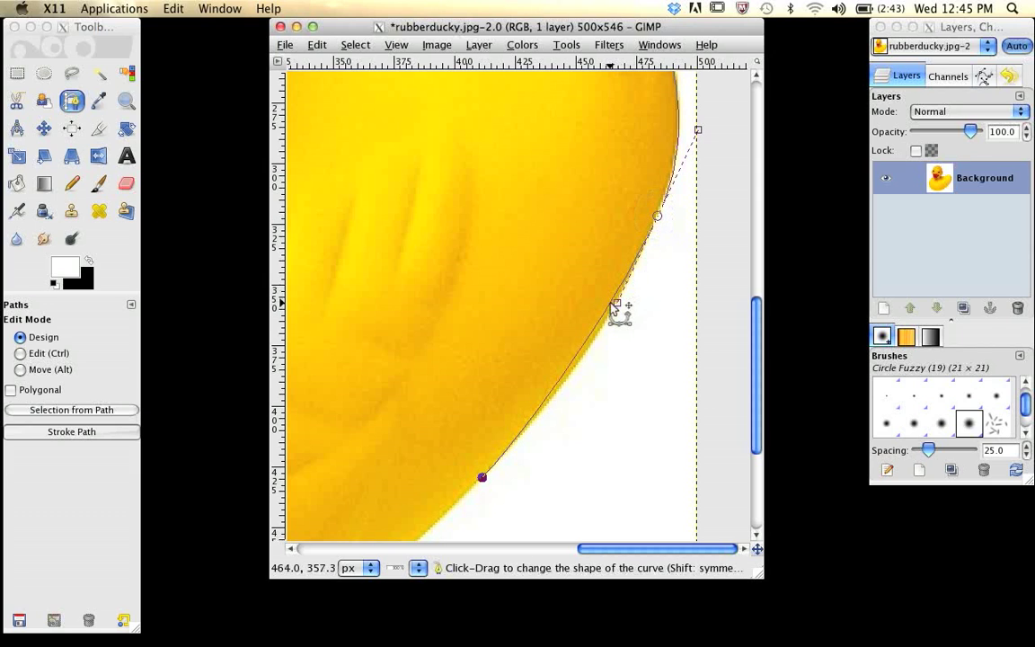
drag(618, 304, 614, 331)
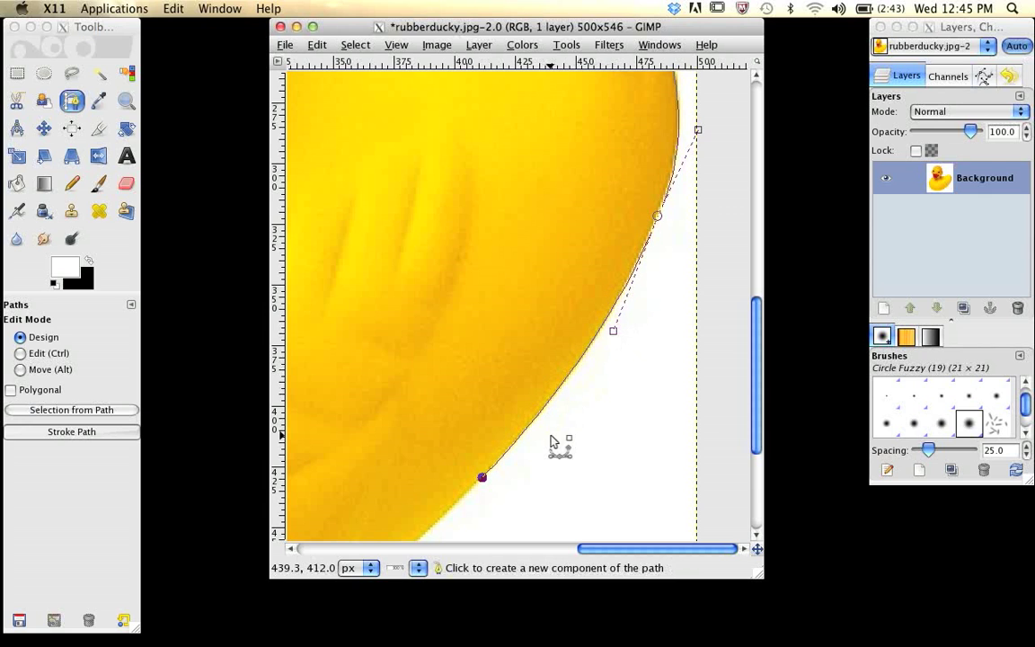
click(482, 477)
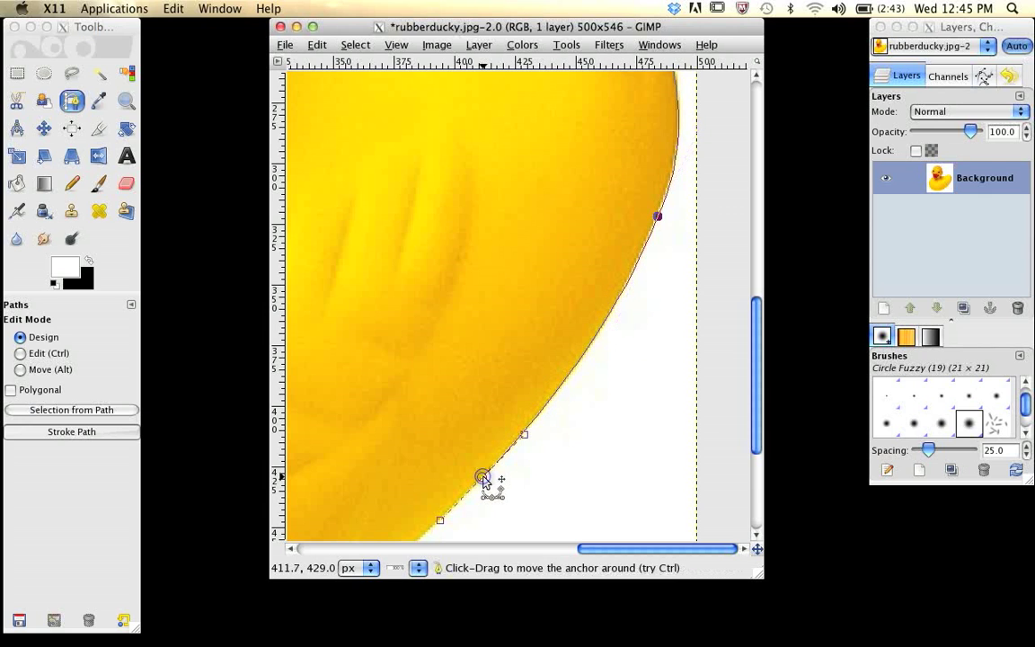
Extend the path along the duck's lower rear and underside with two curved anchors that follow the belly edge.
drag(491, 499, 654, 238)
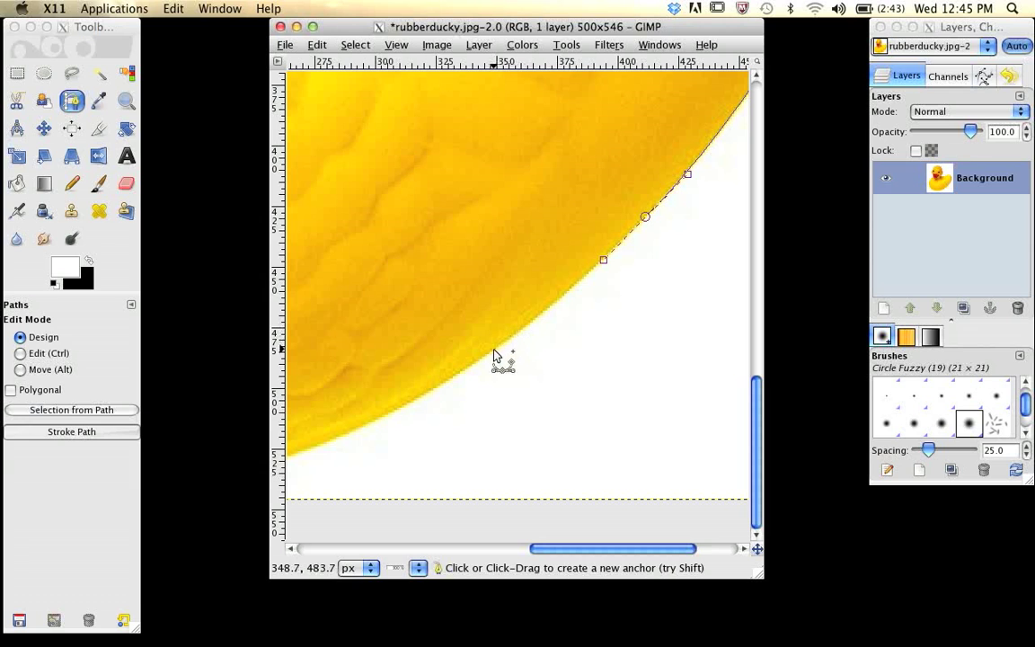
click(462, 372)
drag(462, 376, 722, 307)
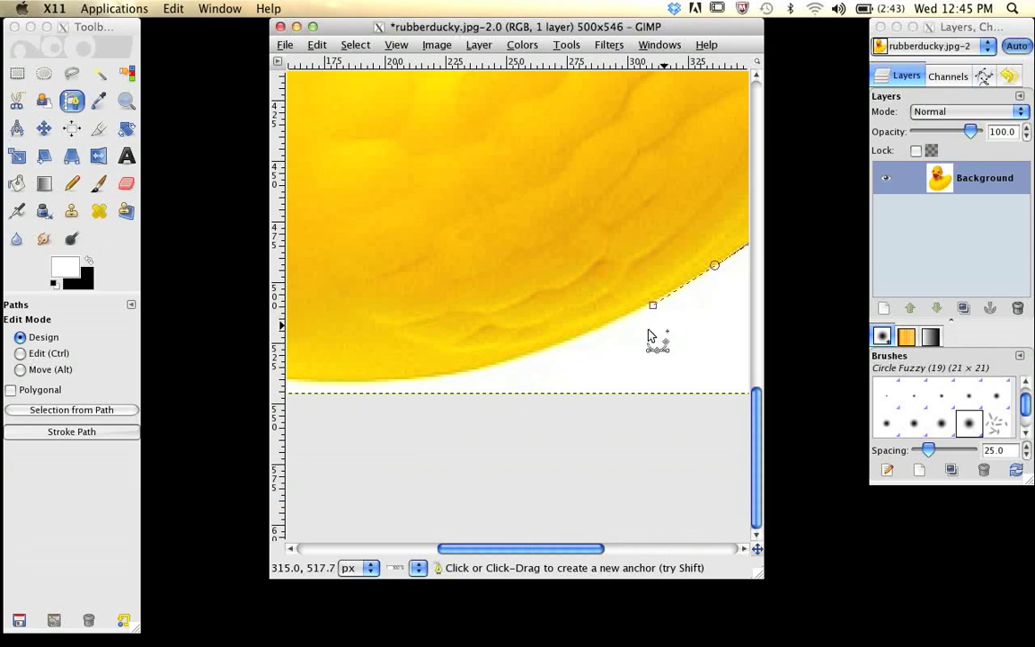
click(489, 366)
drag(490, 366, 673, 437)
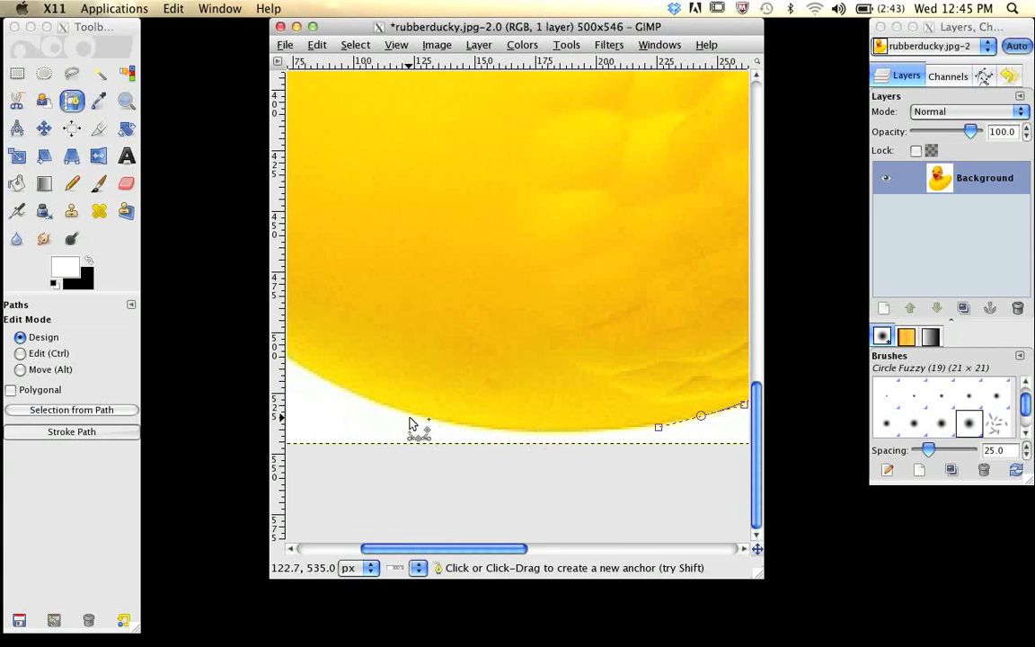
Curve the path around the front of the belly and up to the lower chest with two smooth anchors.
drag(408, 412, 333, 384)
scroll(359, 378, left, 5)
scroll(359, 377, up, 3)
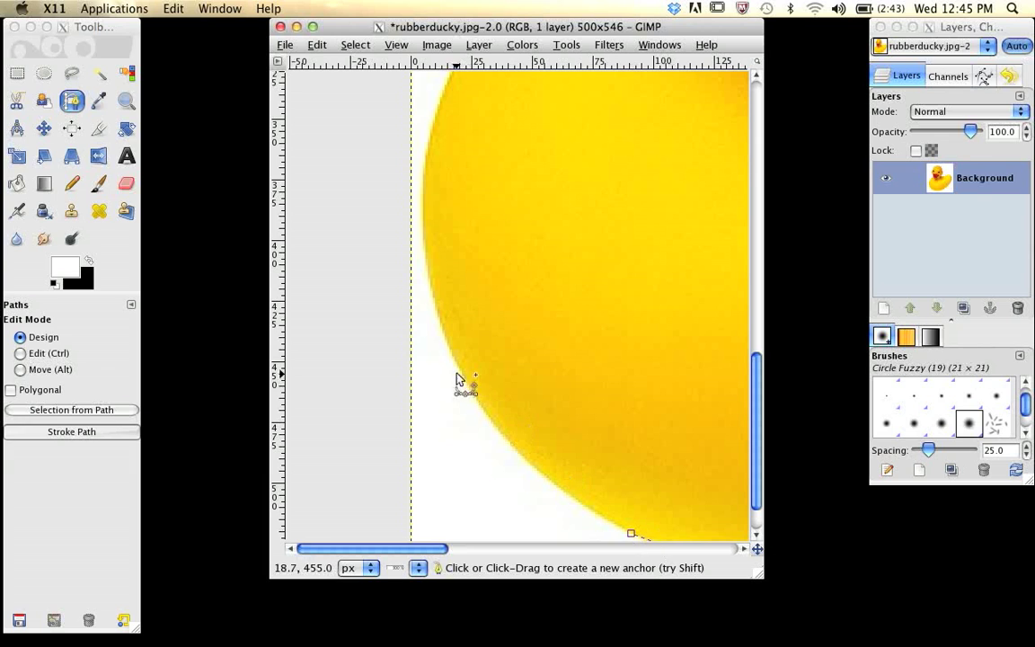
drag(439, 322, 388, 166)
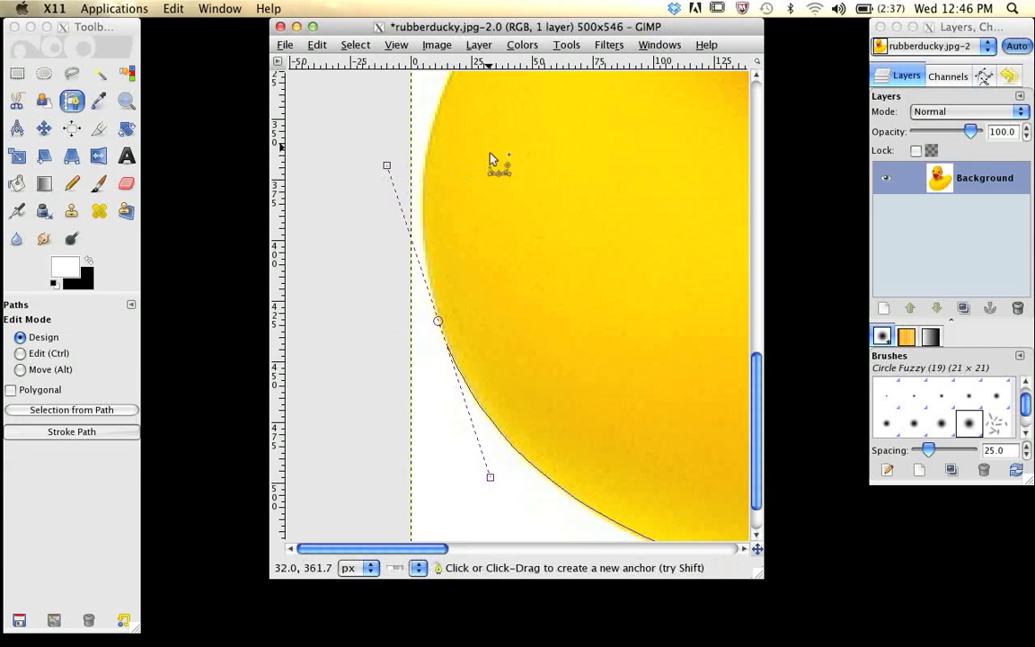
Curve the path up the duck's chest to the fold at the base of the neck with two smooth anchors.
scroll(492, 160, up, 5)
scroll(492, 160, right, 1)
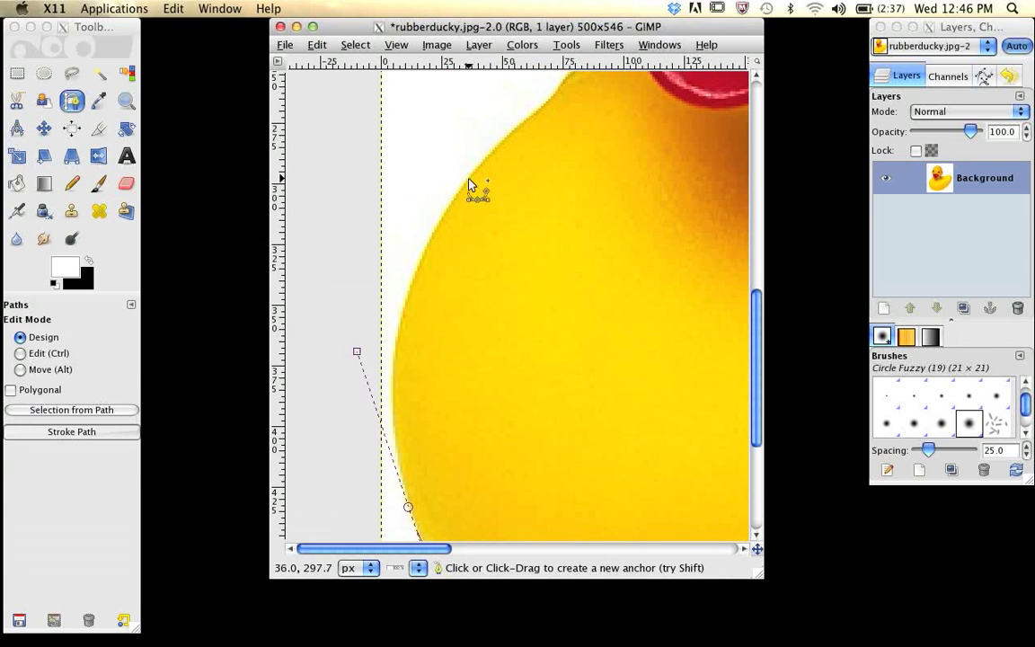
drag(468, 178, 502, 136)
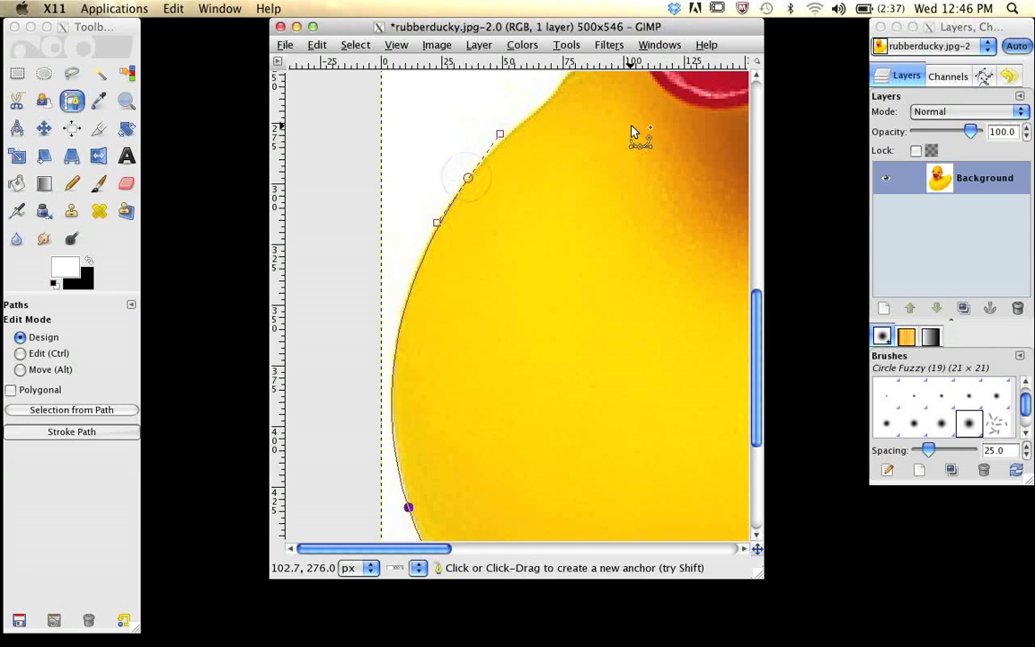
scroll(632, 130, up, 5)
scroll(631, 131, right, 2)
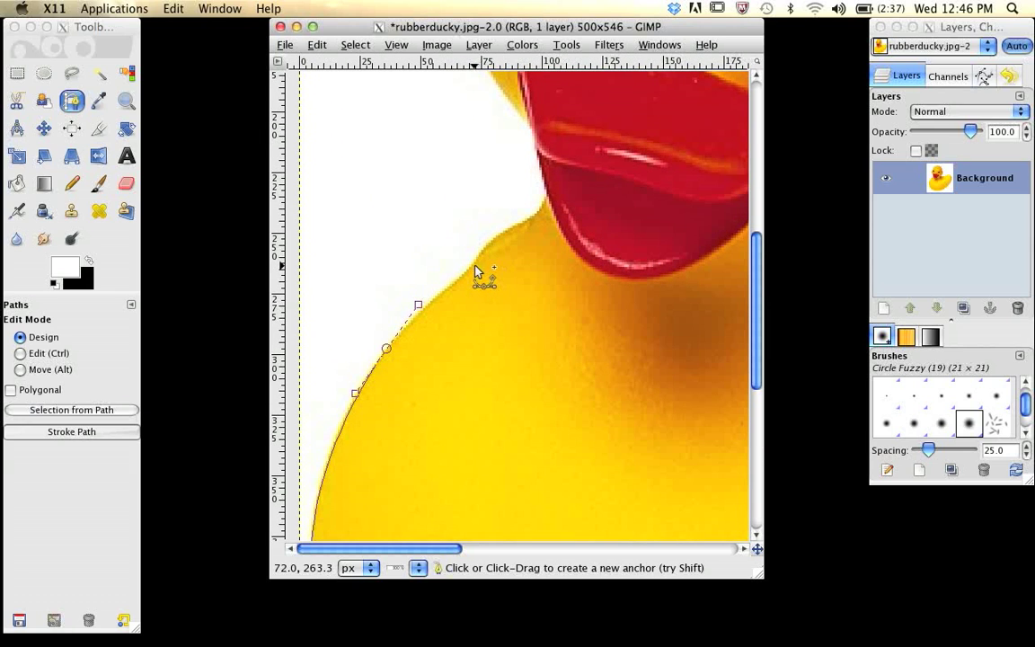
drag(475, 266, 482, 256)
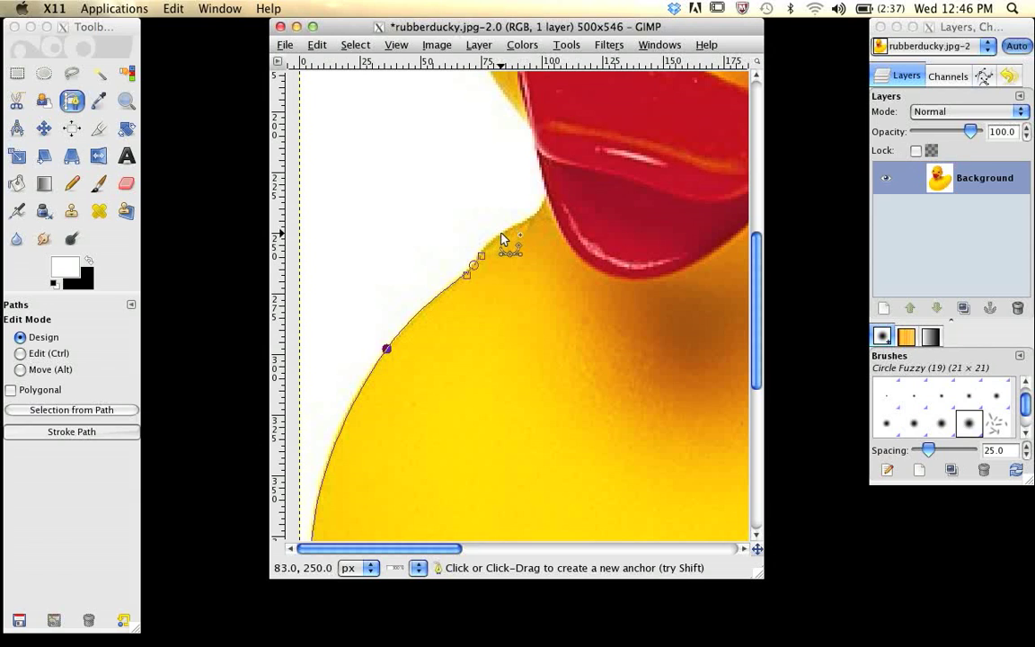
Continue the path over the neck bump and up the beak's outer edge to where the beak meets the cheek.
drag(501, 232, 536, 144)
scroll(485, 362, up, 3)
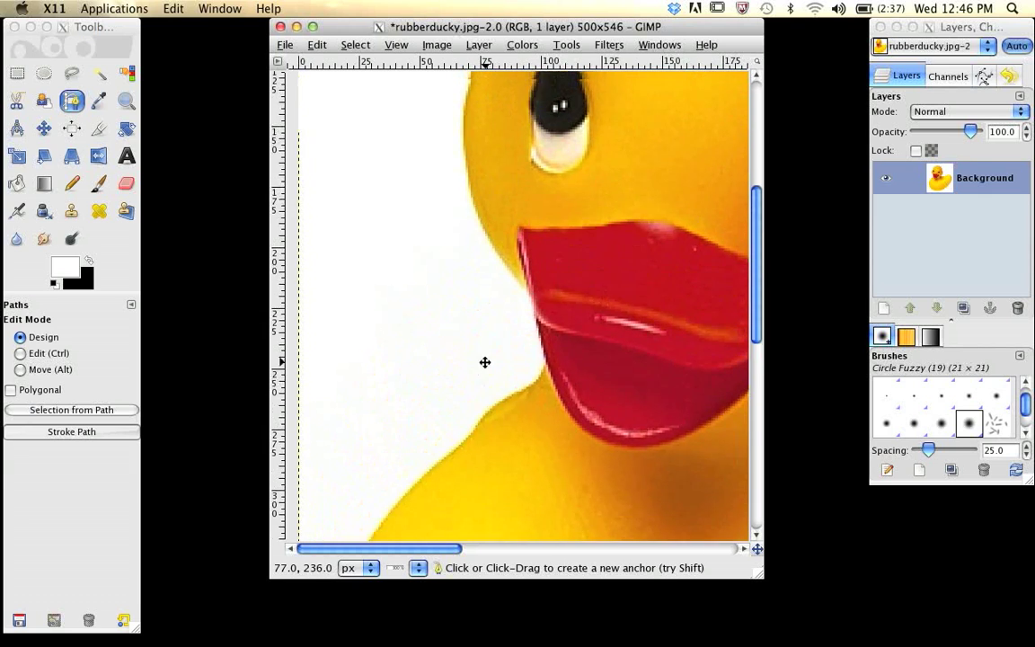
drag(485, 362, 453, 527)
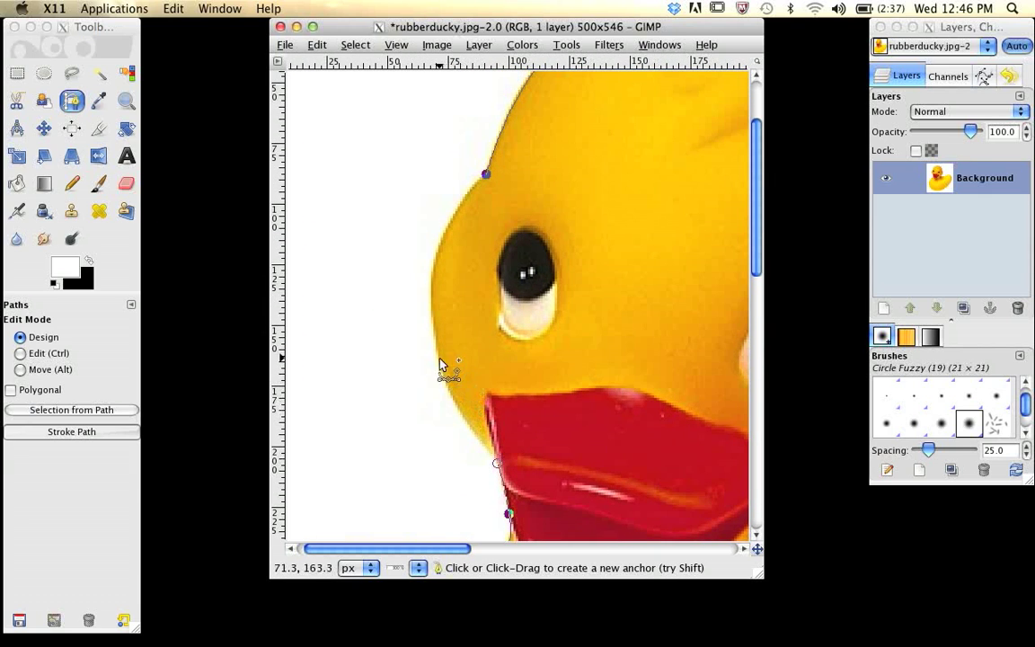
Curve the path around the cheek beside the eye with two smooth anchors and close it at the starting anchor on the forehead.
drag(435, 349, 421, 287)
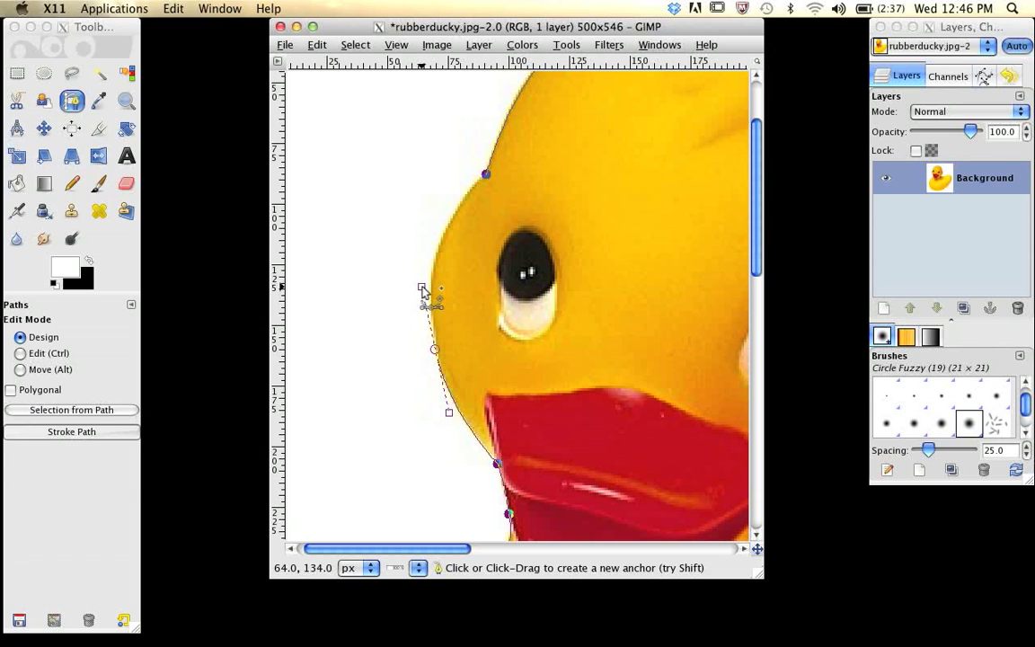
click(439, 247)
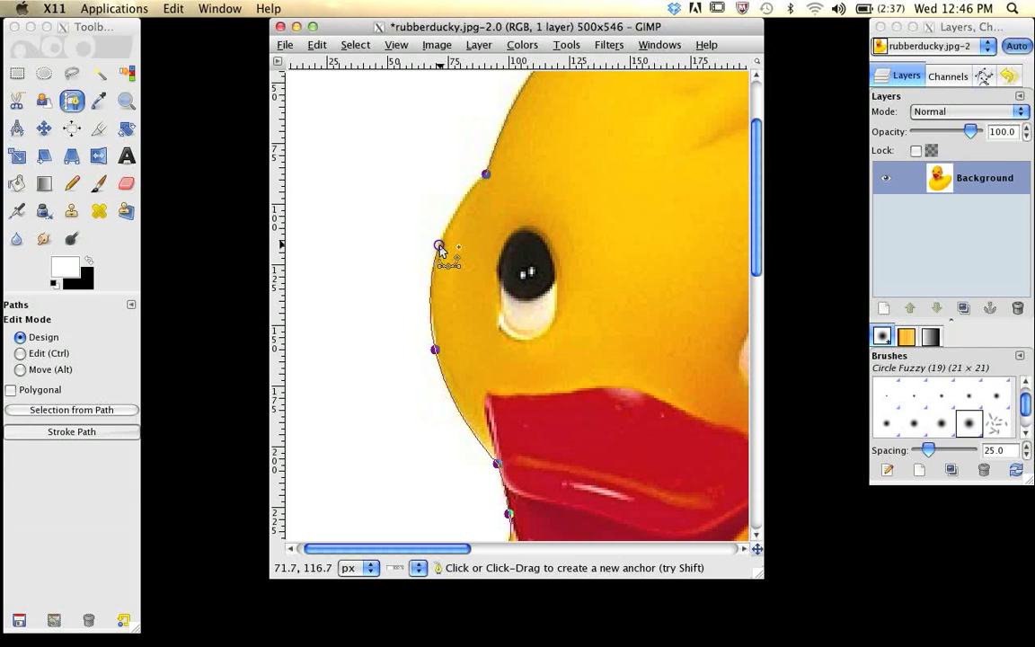
drag(439, 245, 446, 234)
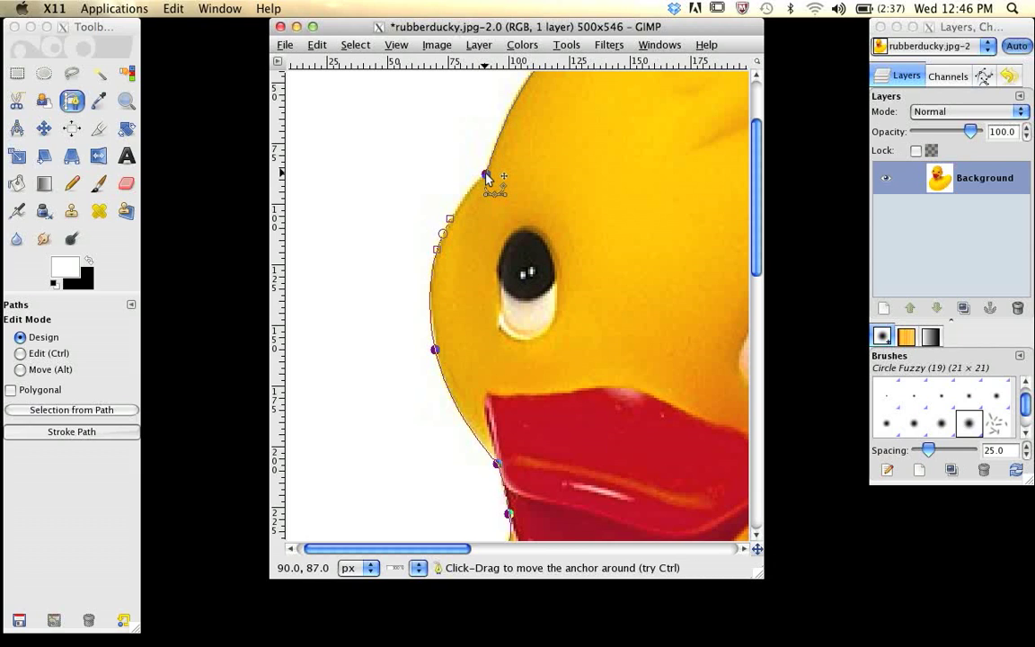
key(ctrl)
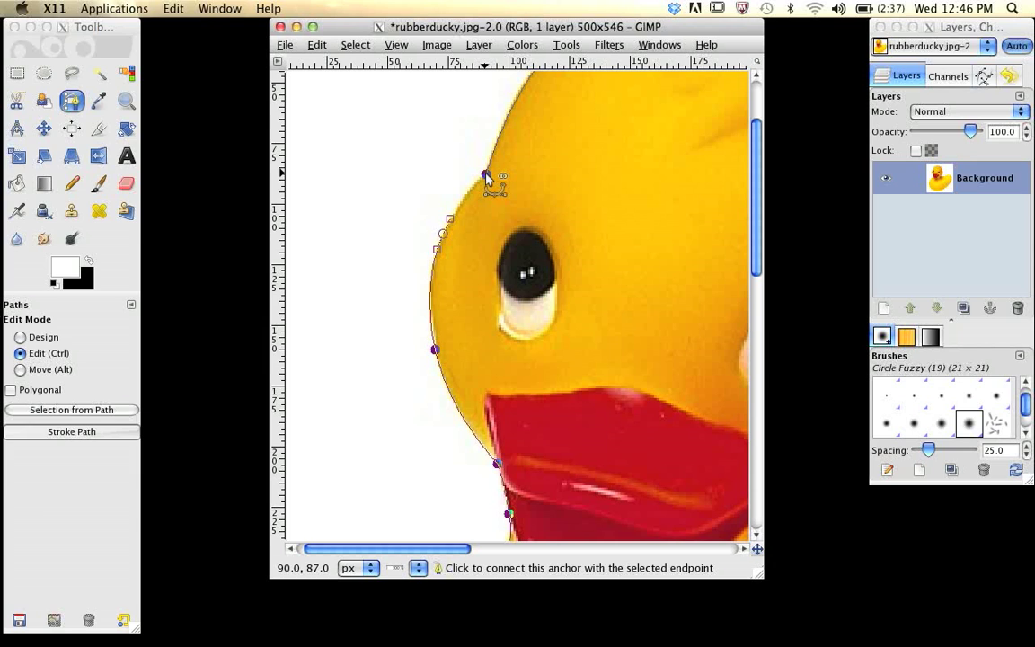
ctrl+click(485, 175)
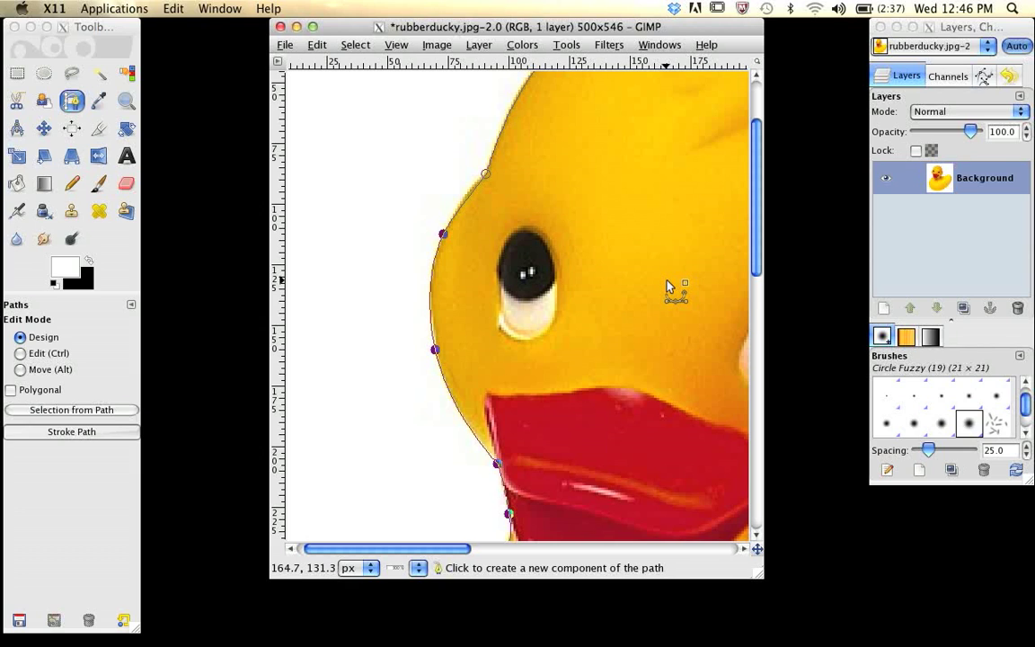
Leave path editing for the Zoom tool and make the saved duck path visible in the image.
key(z)
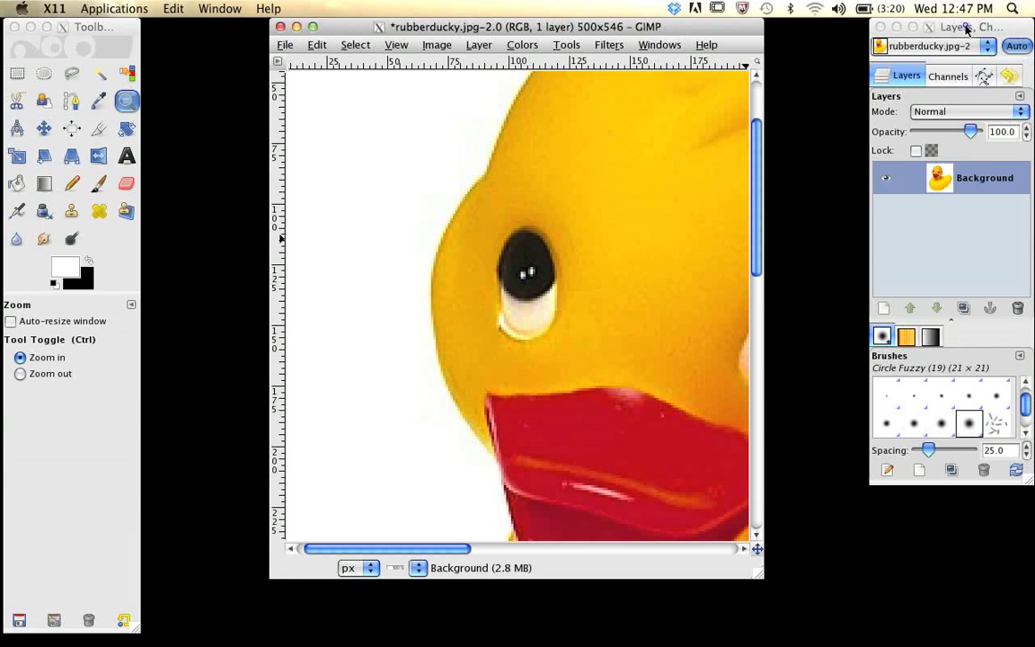
drag(967, 27, 969, 27)
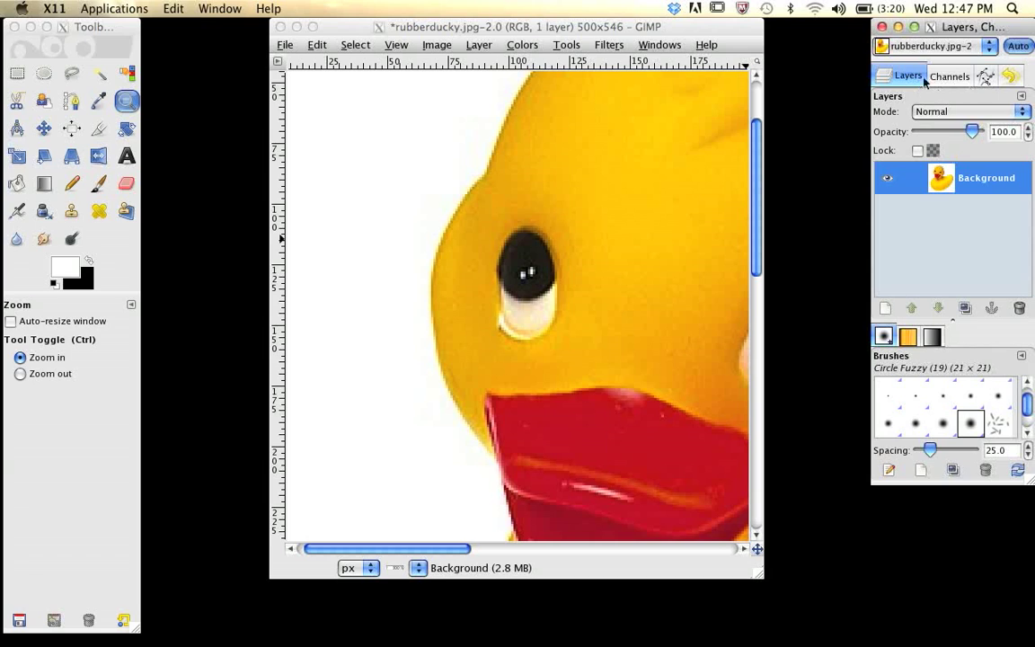
click(986, 78)
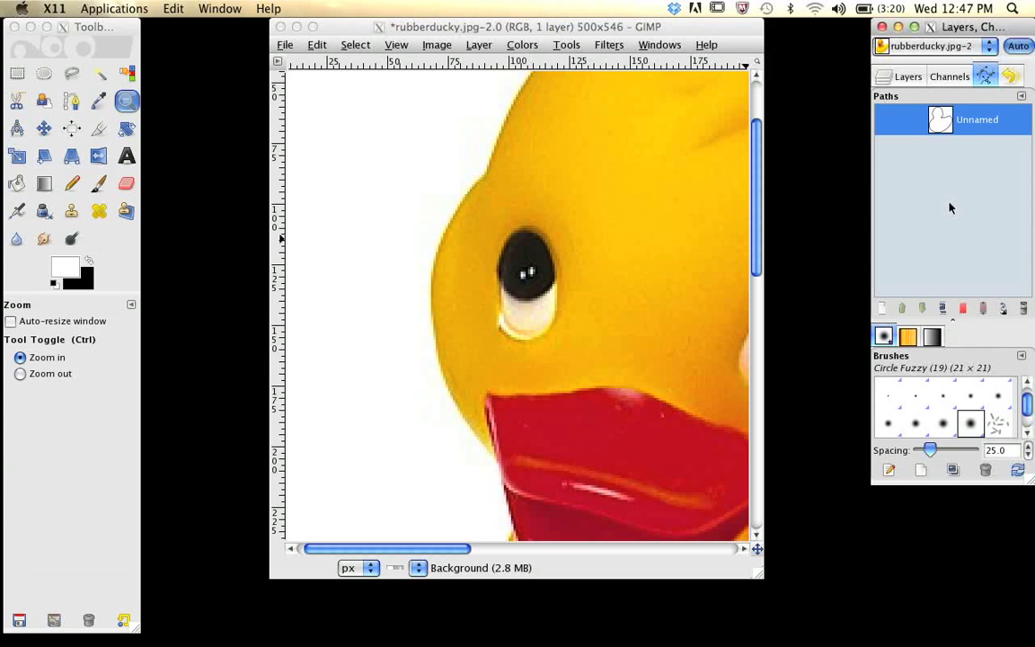
click(888, 122)
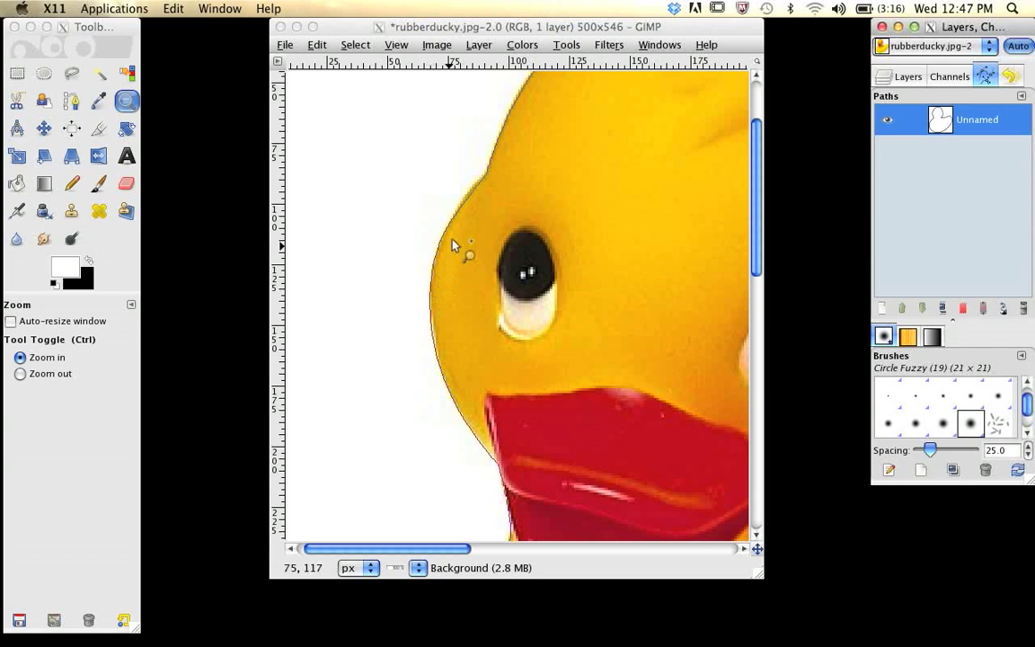
Reactivate the duck path for editing with the Paths tool and bring back the image's layer list.
click(423, 27)
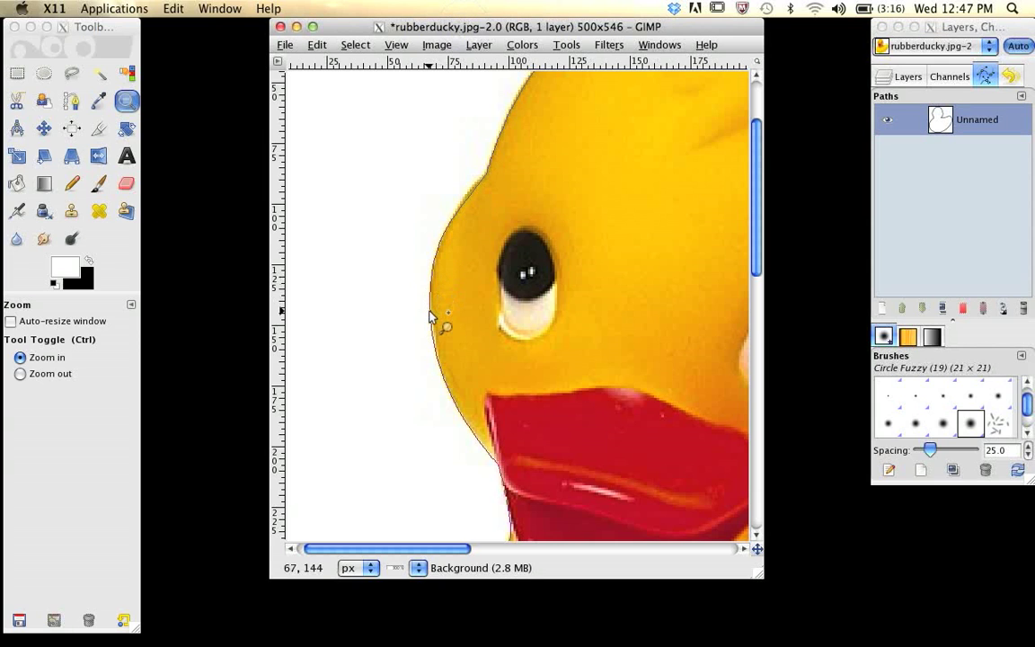
key(b)
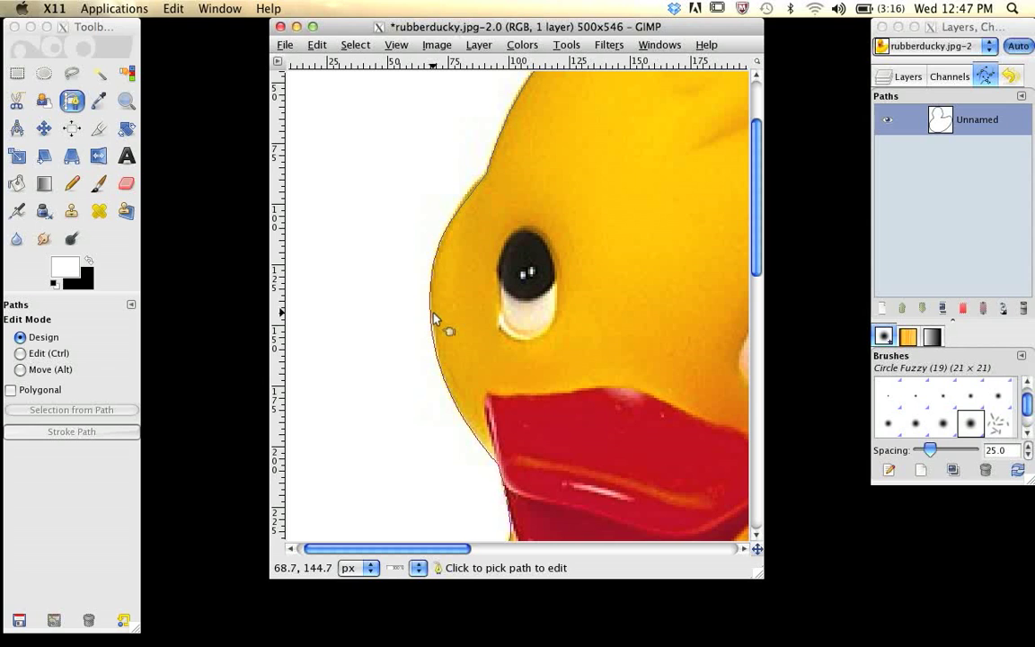
click(432, 315)
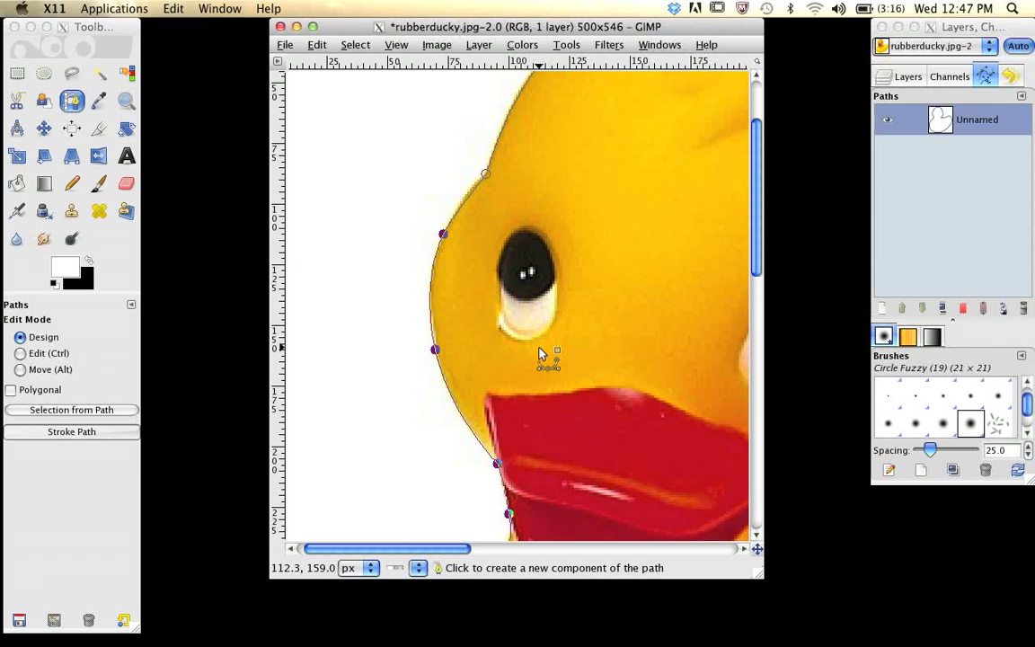
click(903, 77)
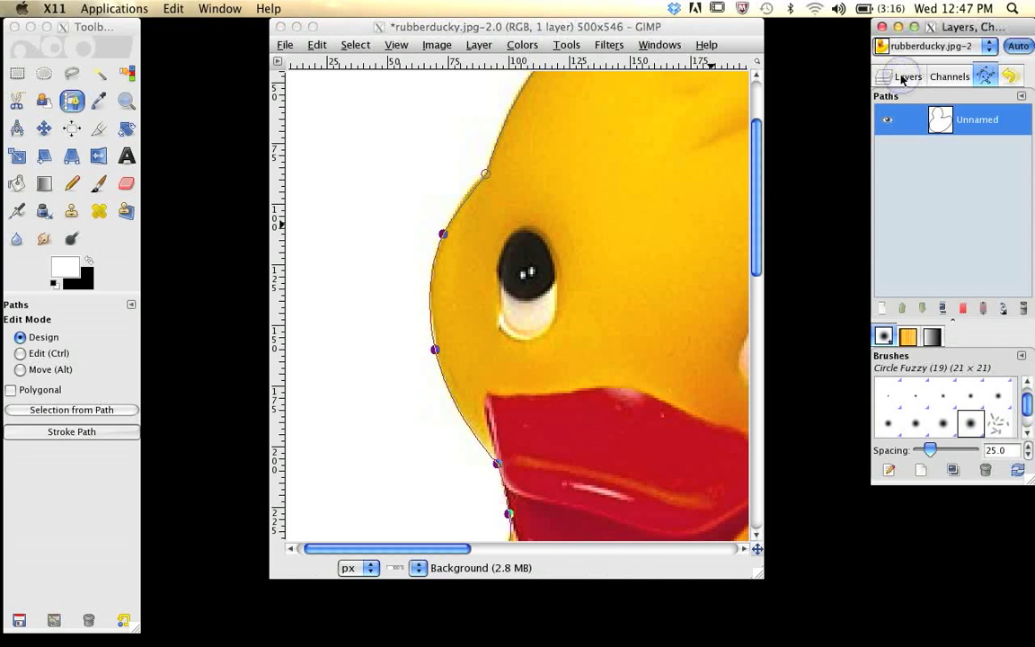
click(904, 77)
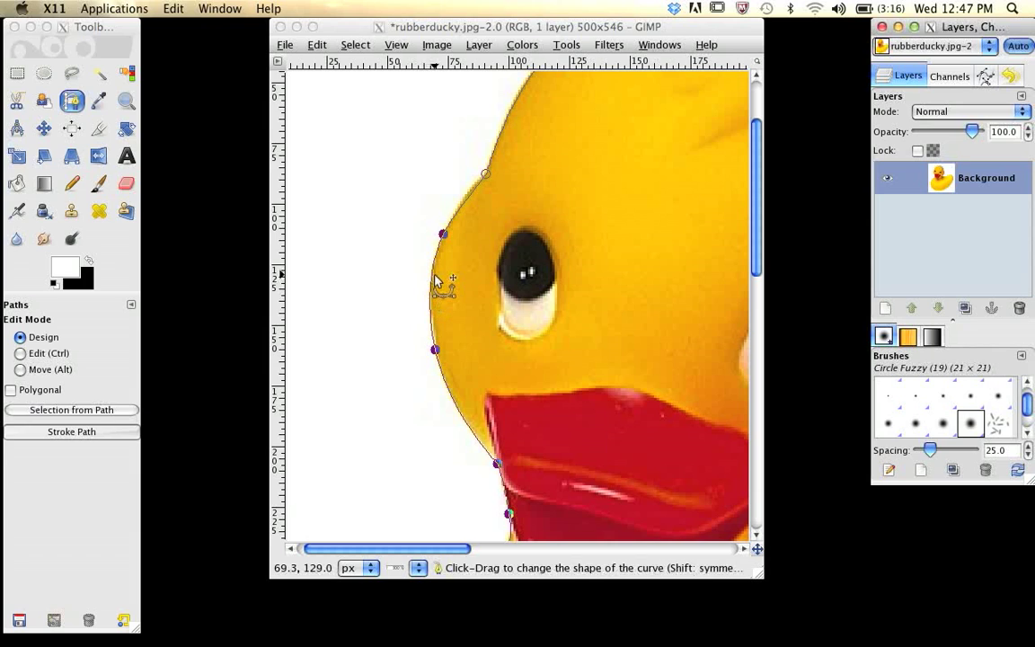
Convert the closed duck path into a selection, undo it, and return to the Paths tool.
click(59, 415)
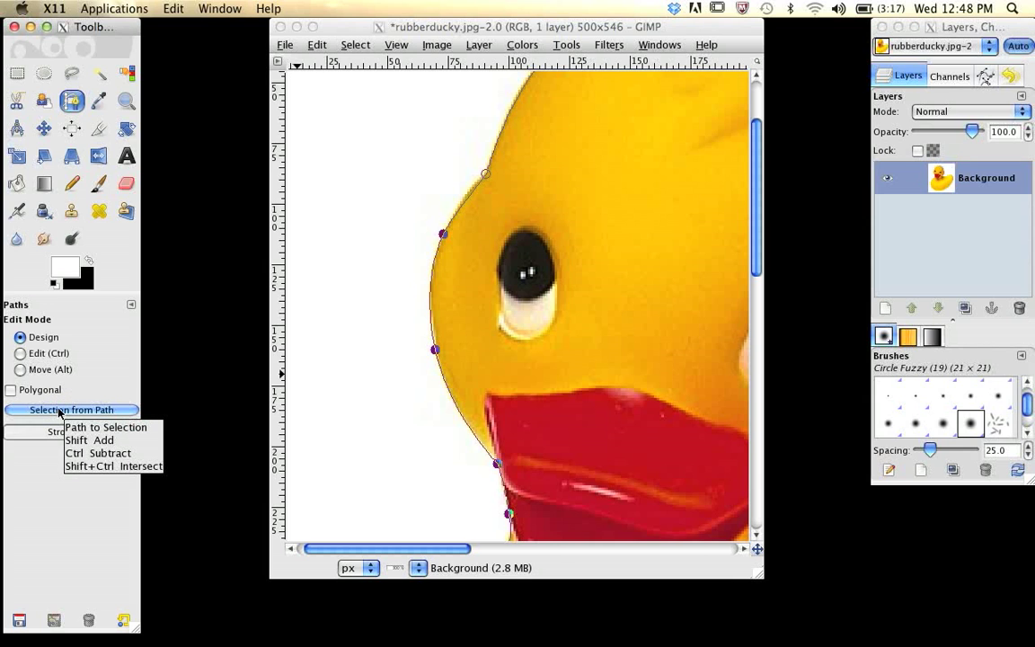
click(59, 410)
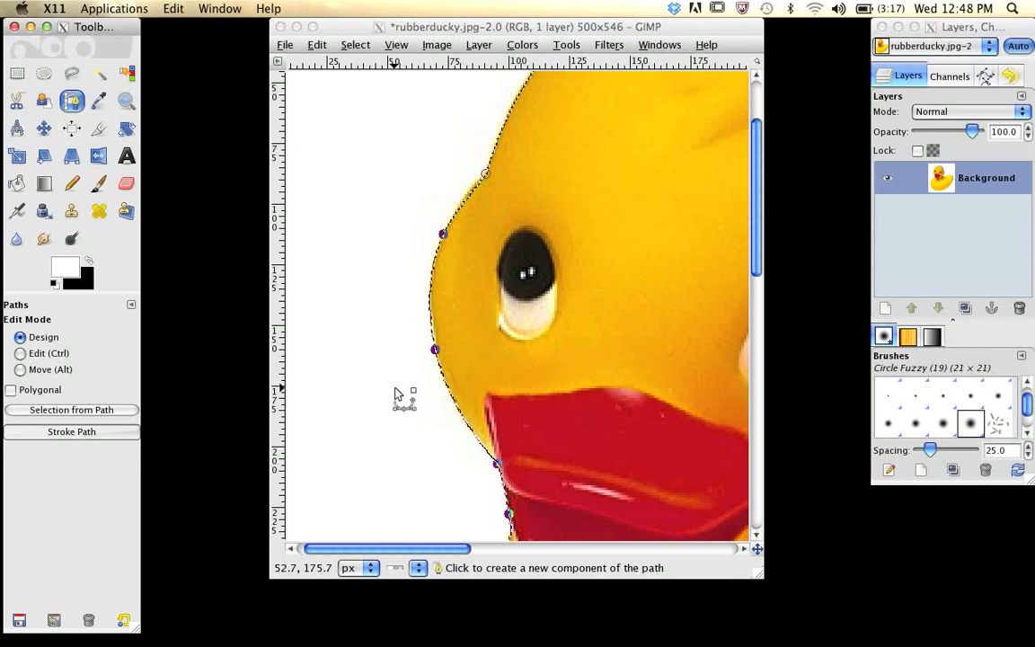
key(z)
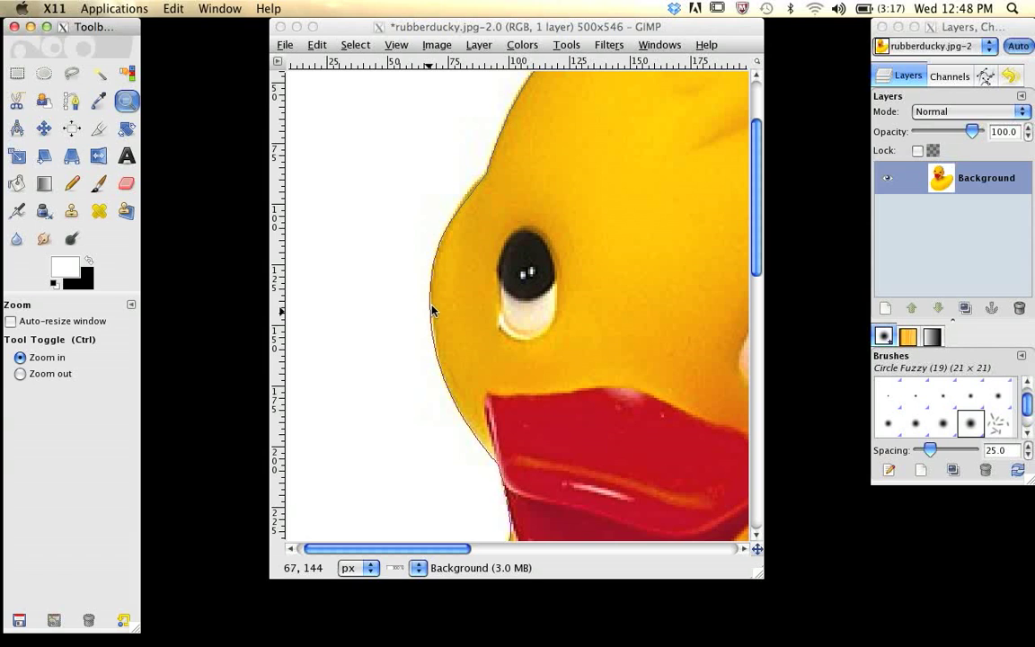
click(434, 310)
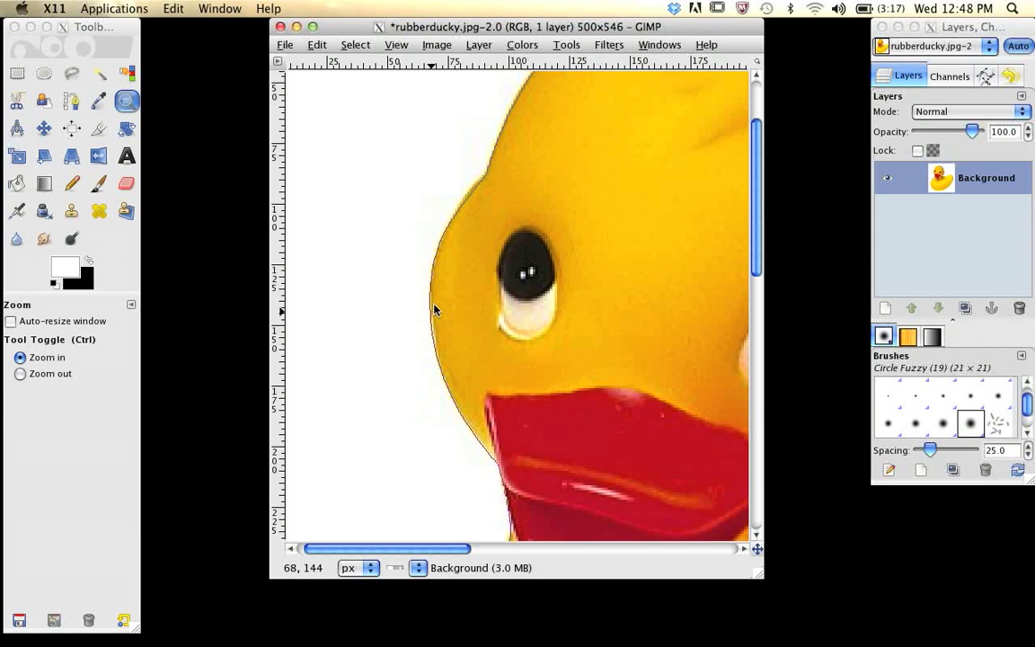
key(b)
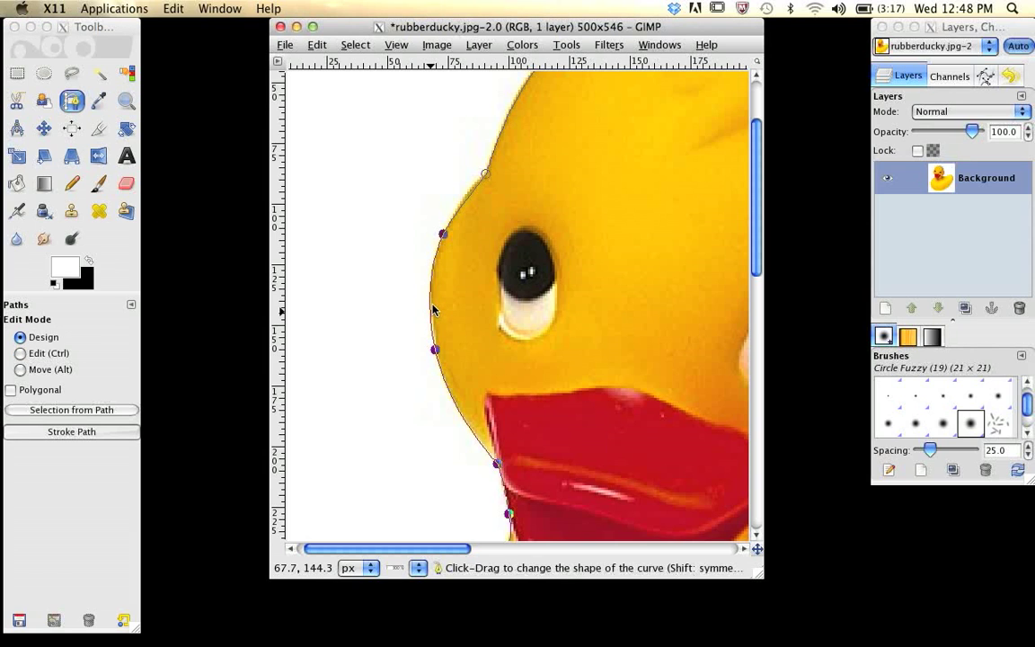
Create a selection from the closed duck path and check it around the whole duck.
right_click(434, 310)
mouse_move(467, 359)
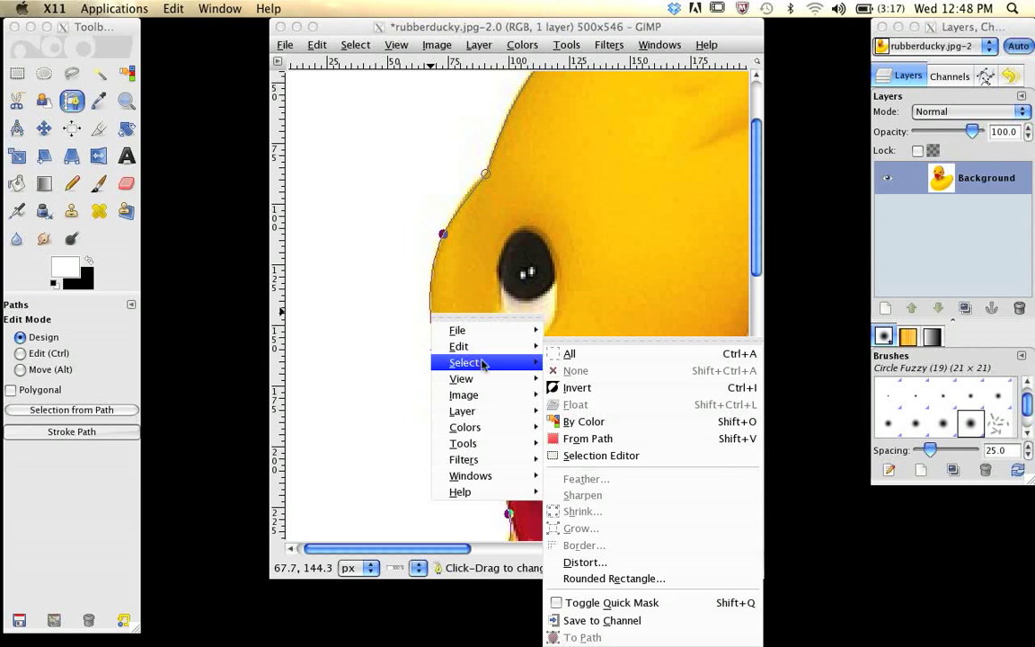
click(615, 438)
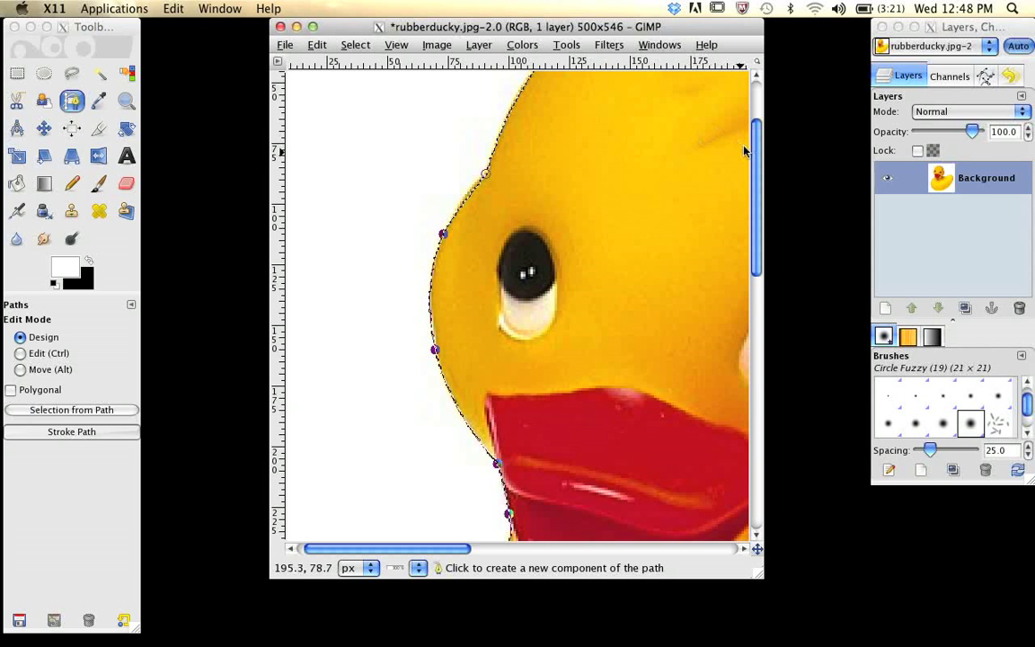
drag(759, 165, 762, 153)
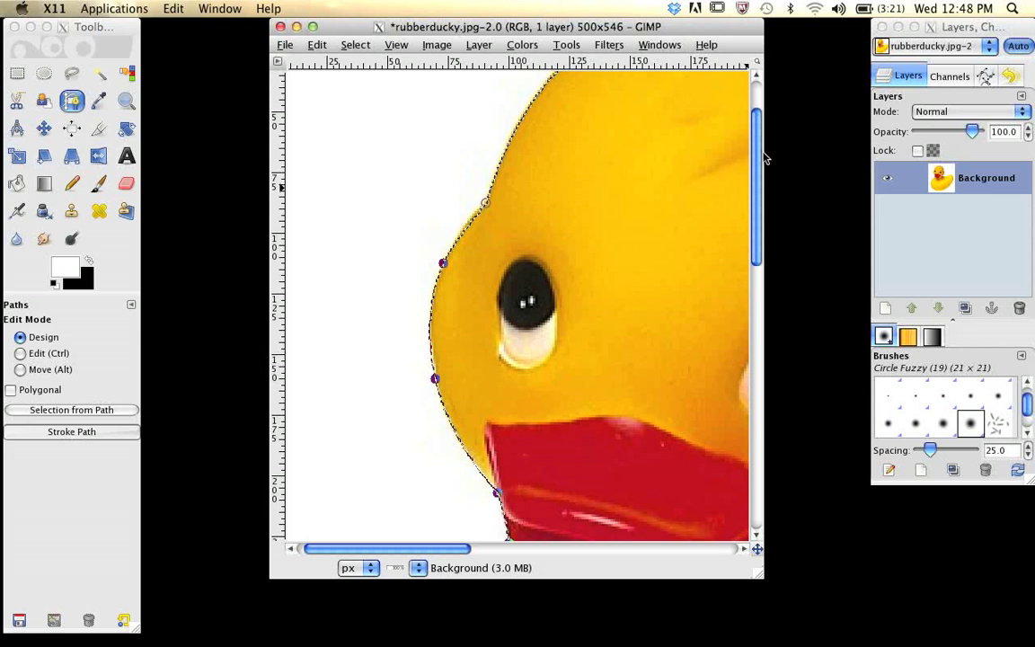
key(z)
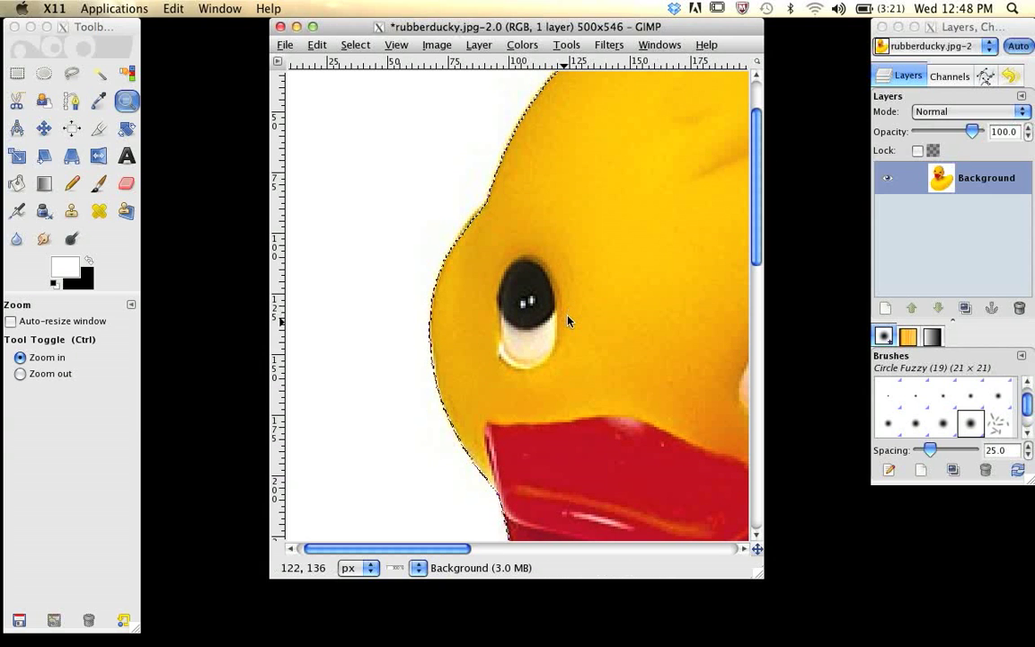
ctrl+click(568, 321)
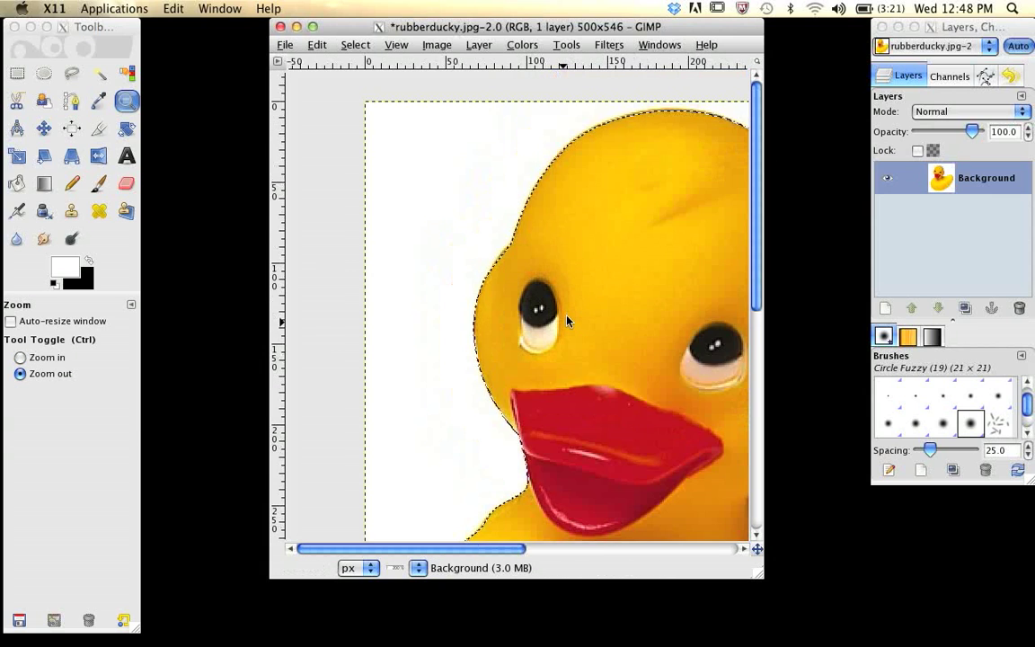
ctrl+click(567, 321)
ctrl+click(568, 321)
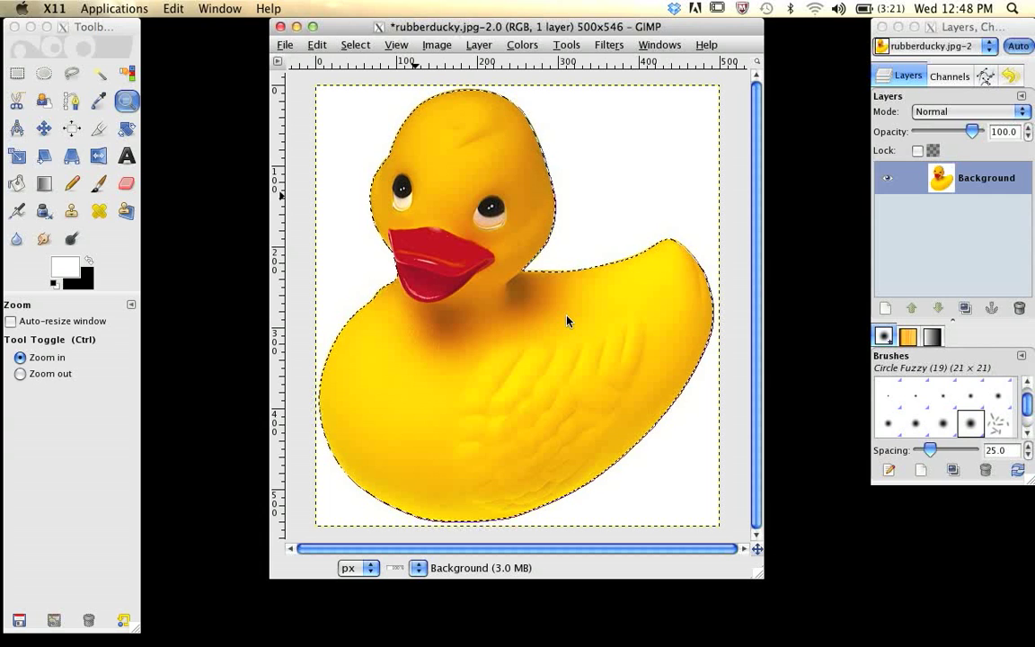